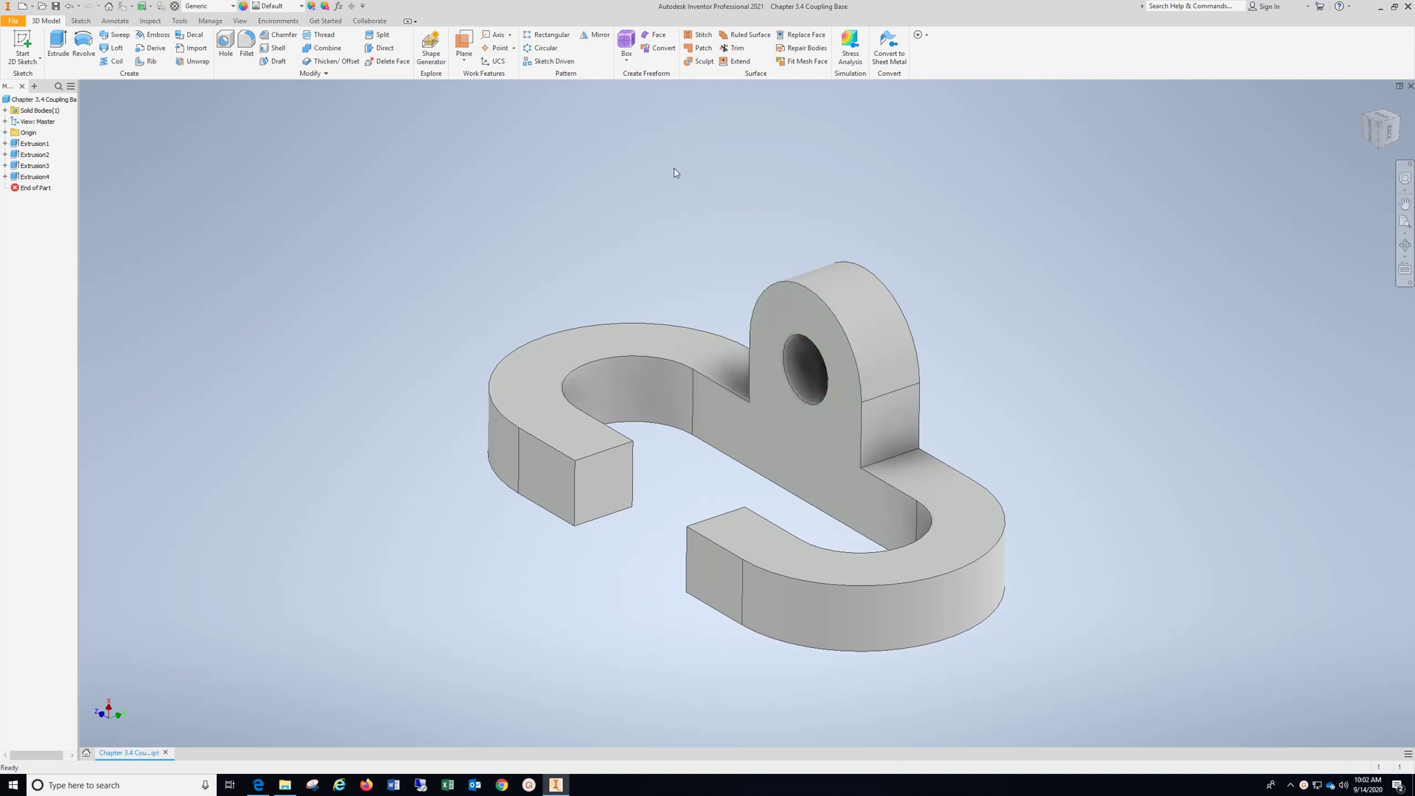
Start a new drawing from the ANSI (in).idw template.
click(13, 22)
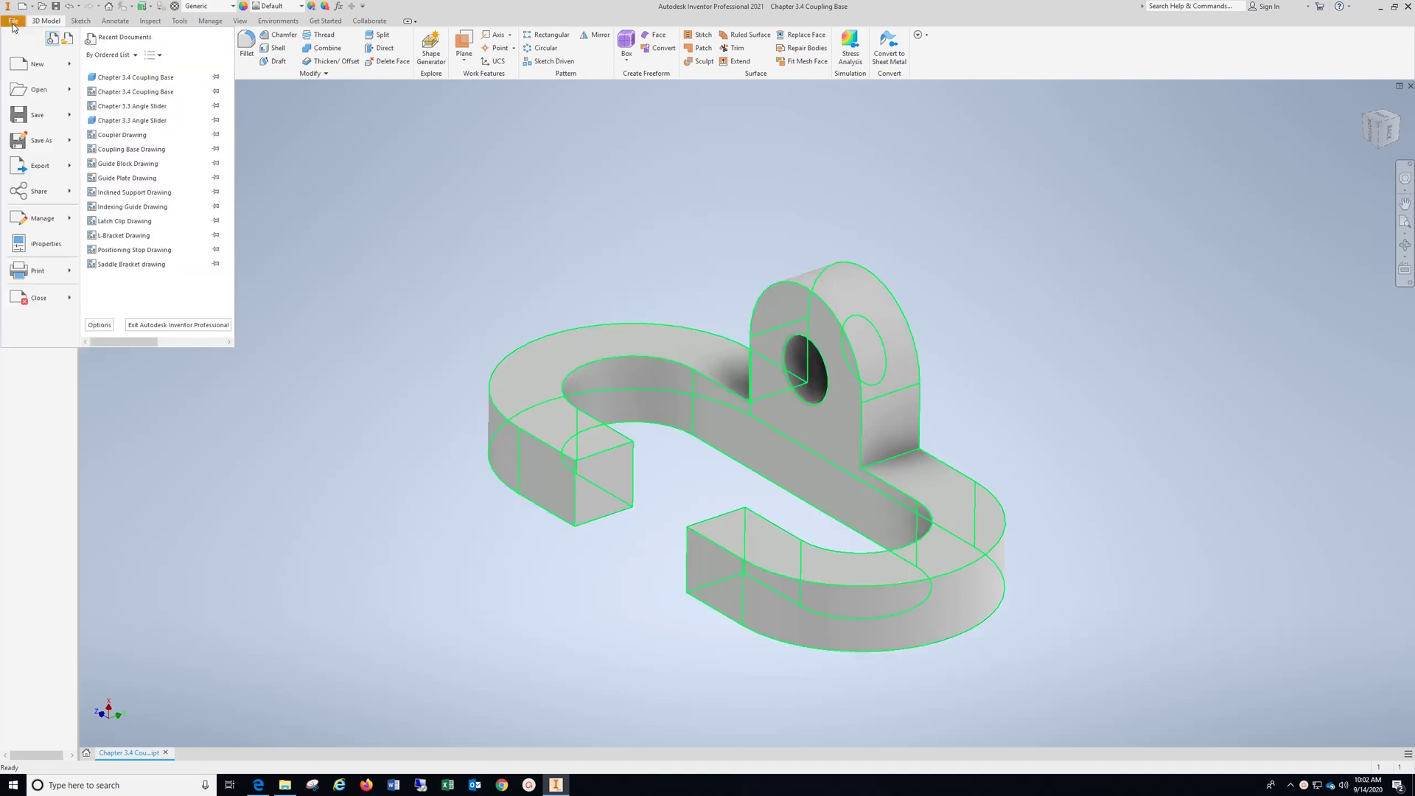
click(33, 64)
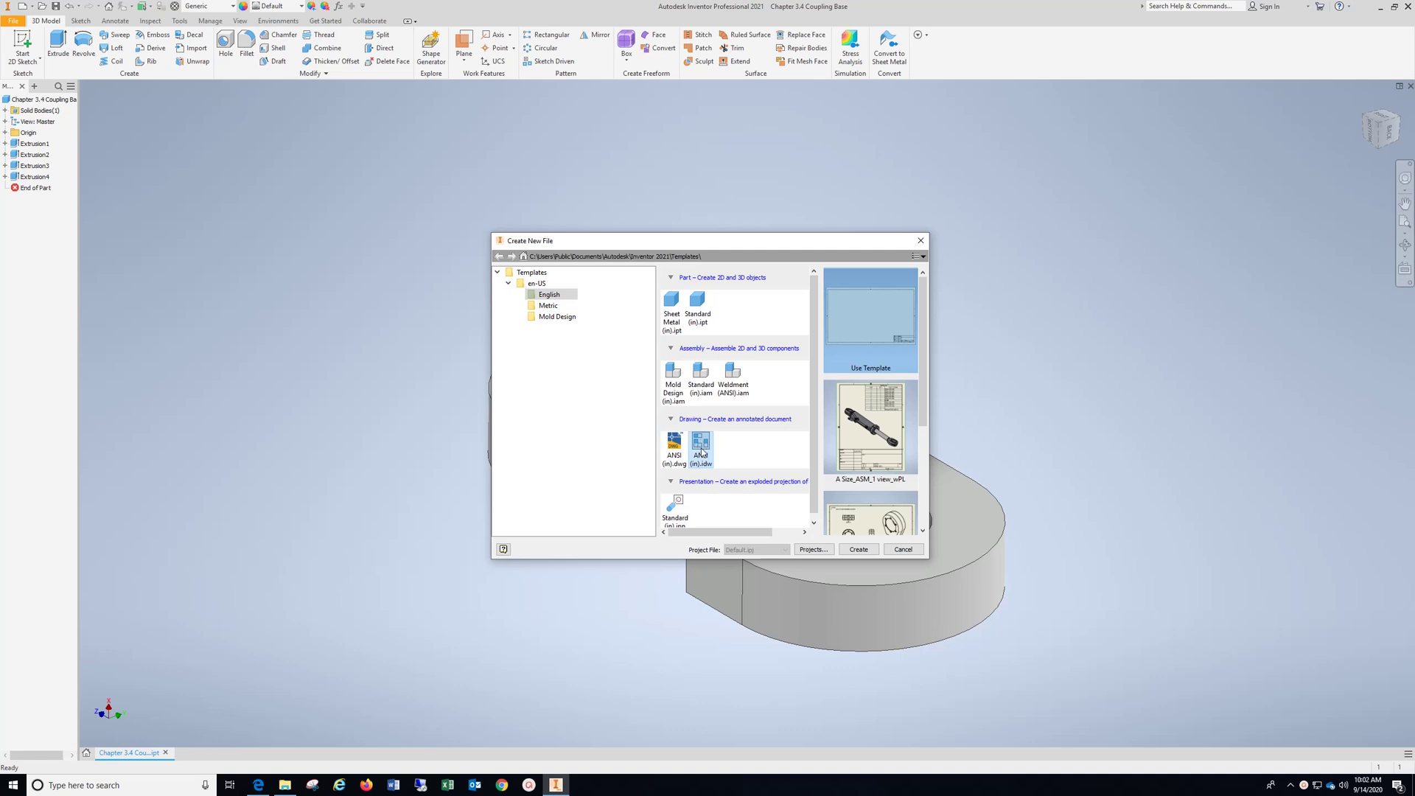
click(868, 553)
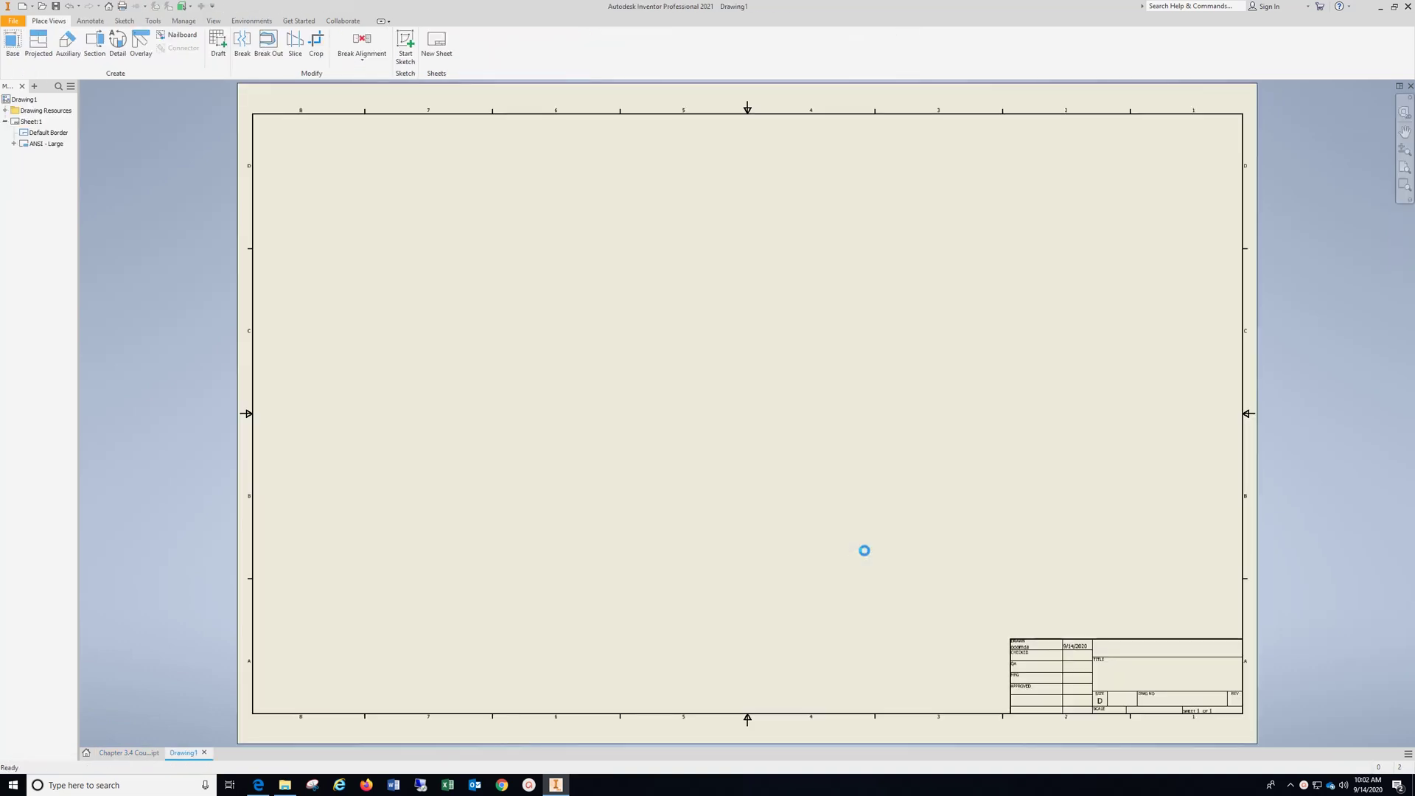
Place a front base view of the coupling base, rotated so the boss stands upright, at 2:5 scale.
click(16, 48)
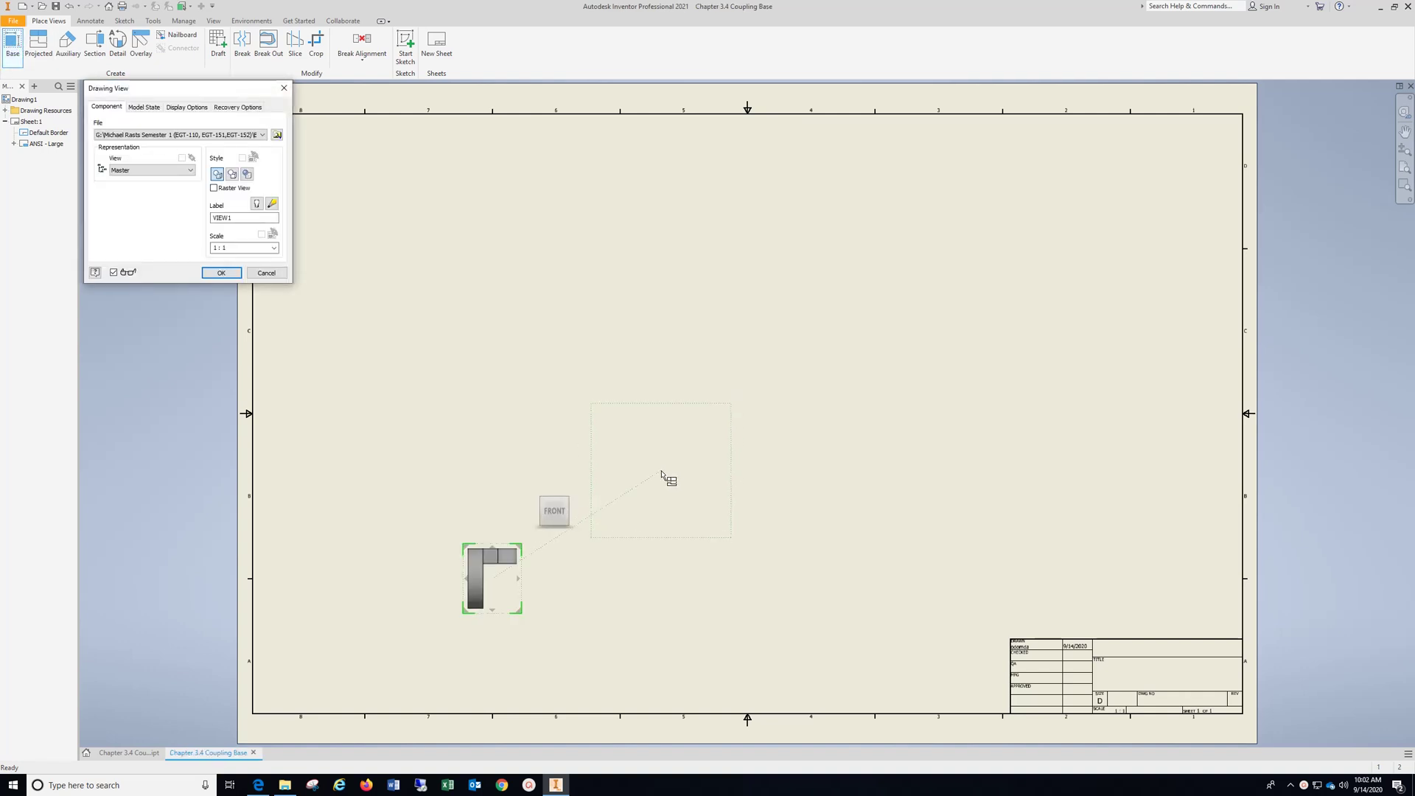
click(572, 498)
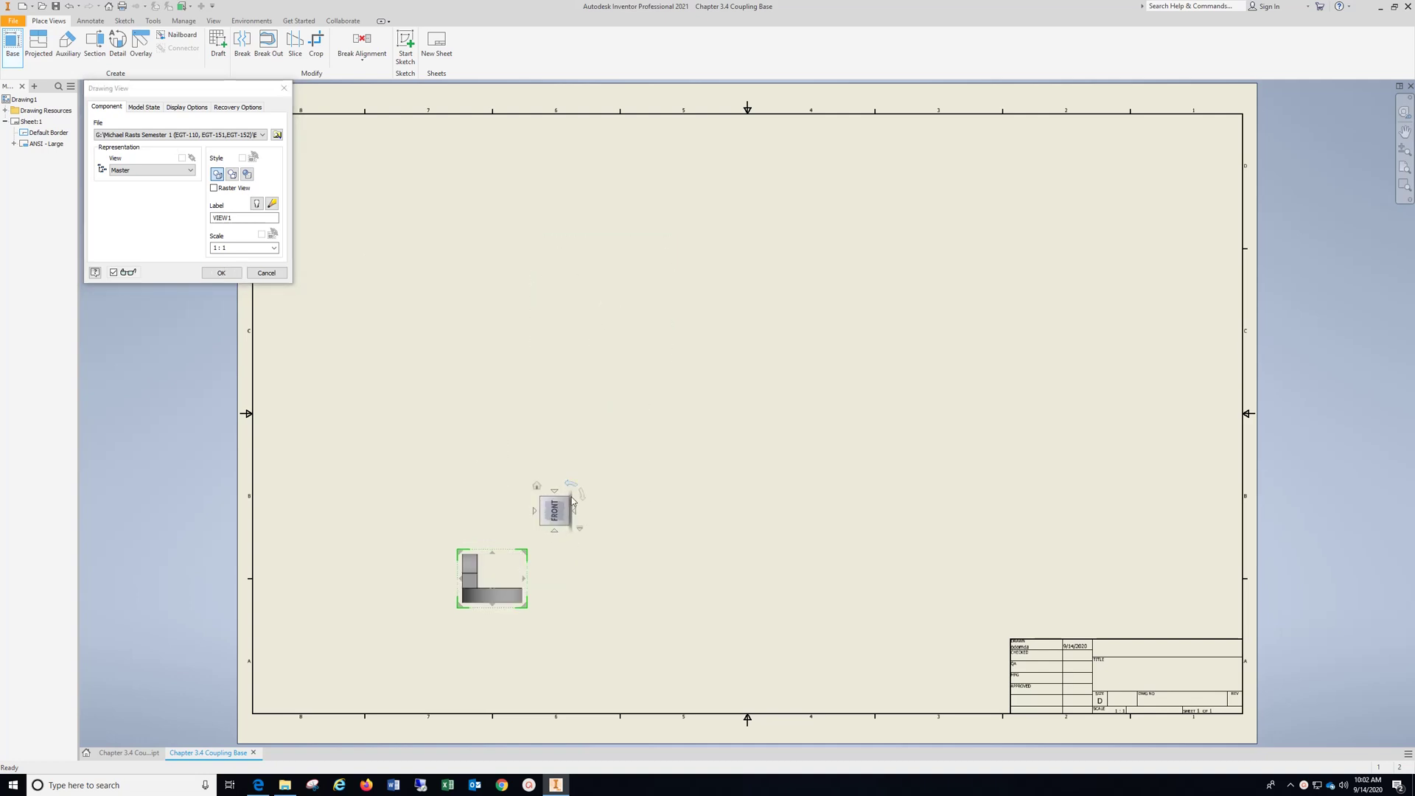
click(581, 519)
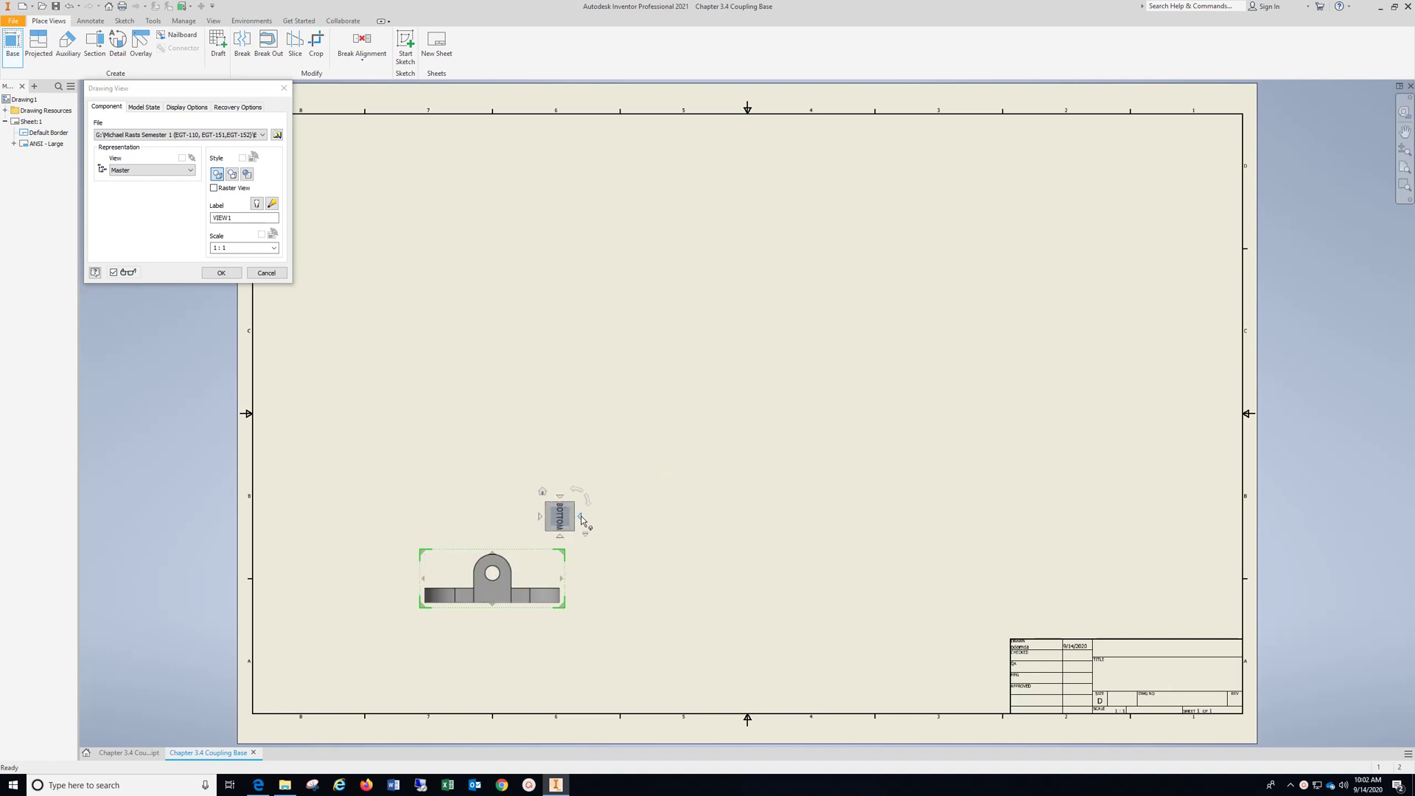
click(234, 249)
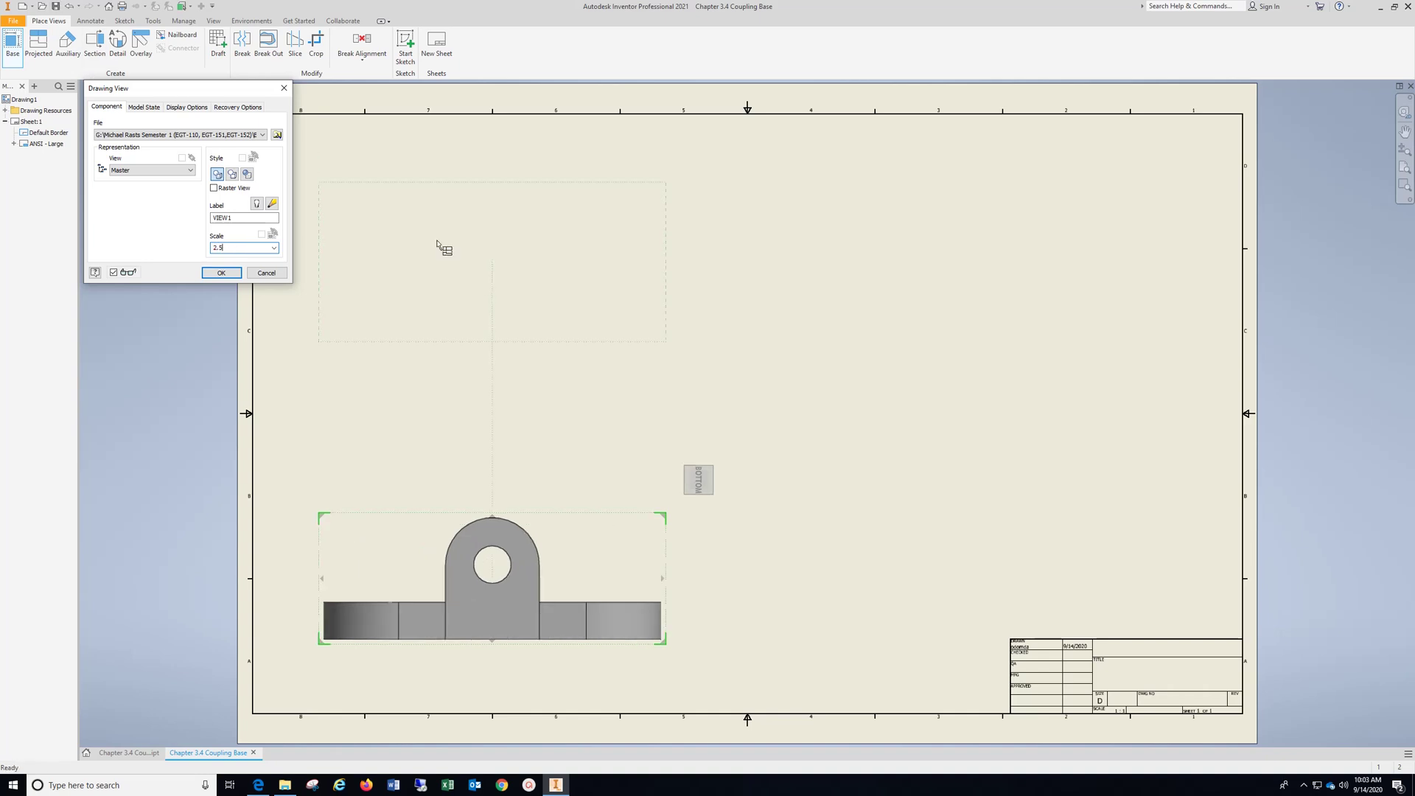
Project top, right-side and isometric views, then shift the views into an even layout.
click(543, 239)
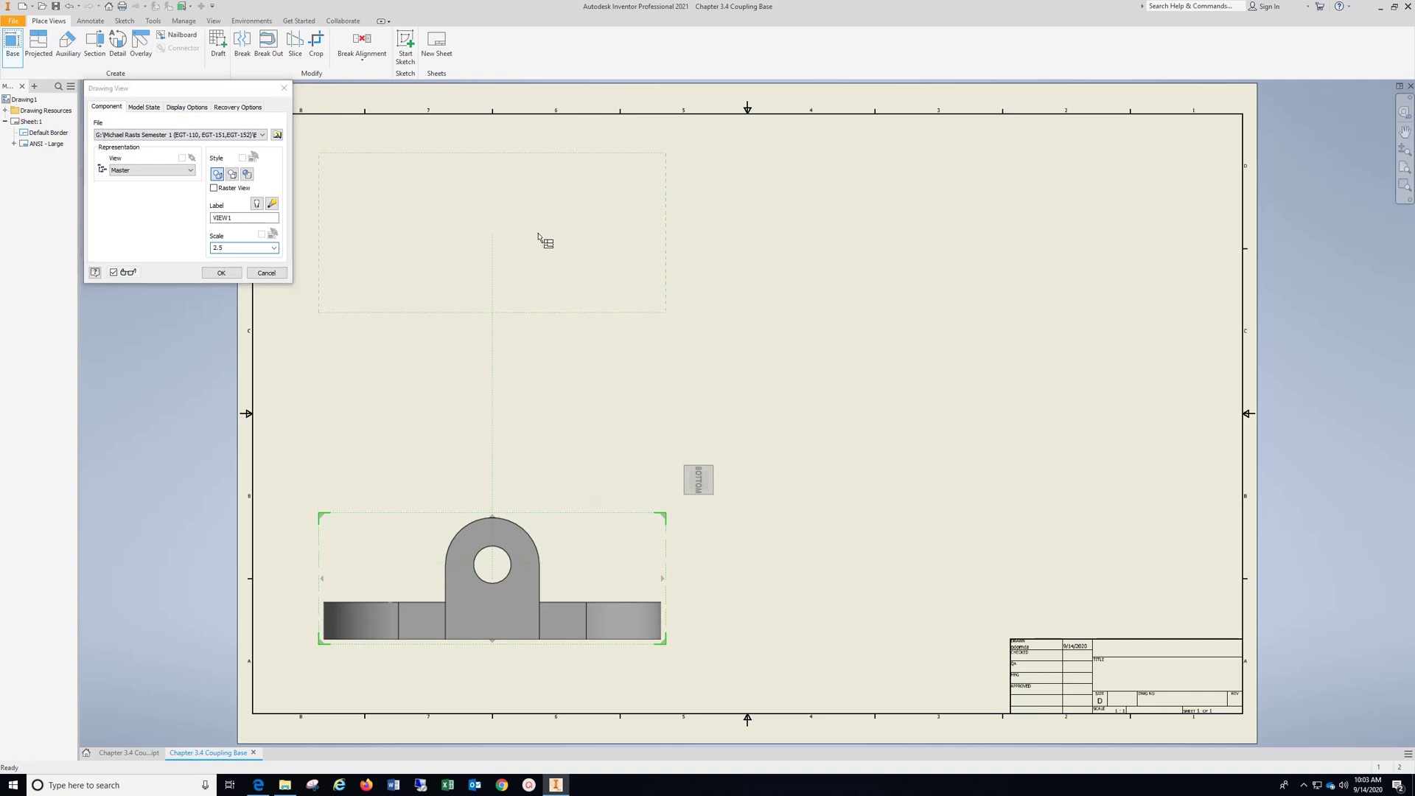
click(907, 575)
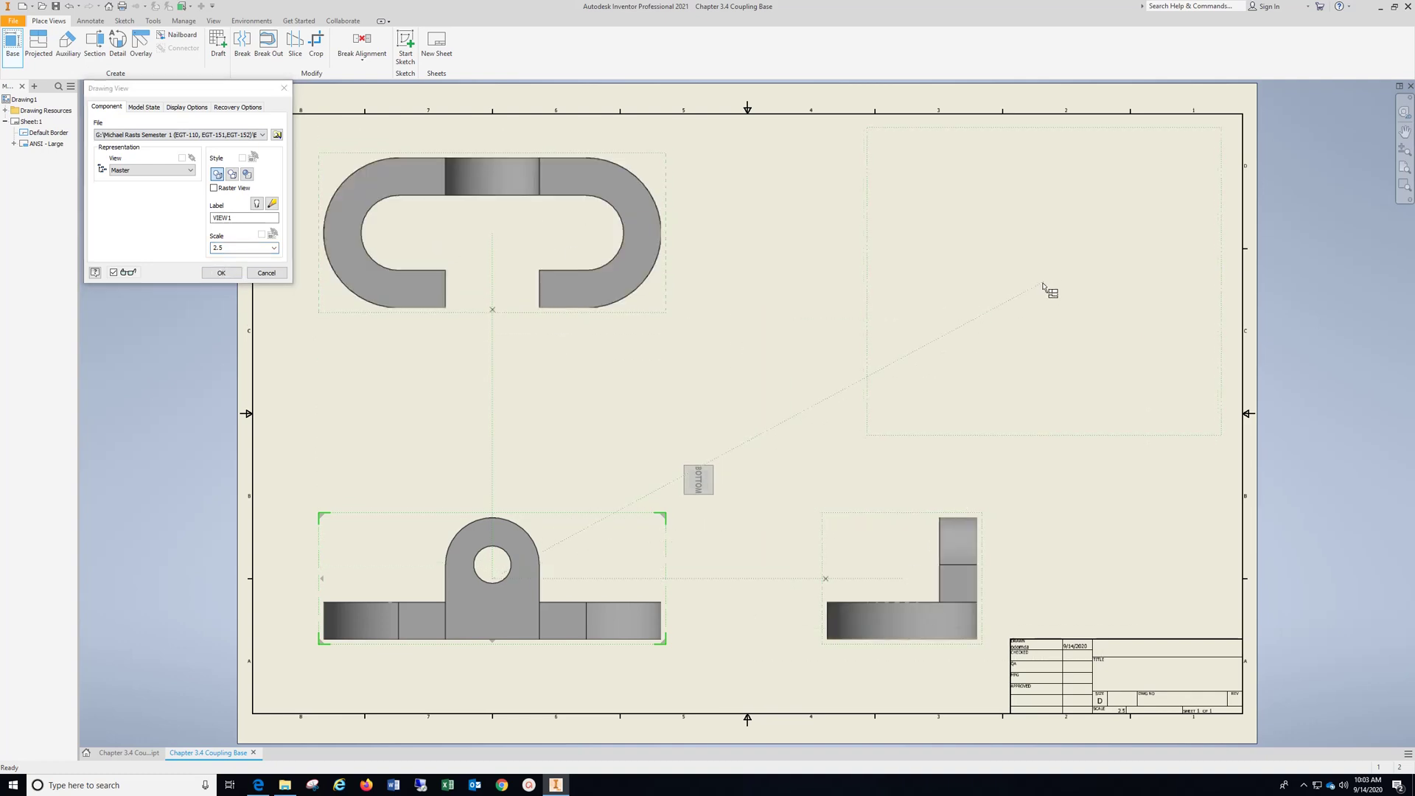
click(1077, 254)
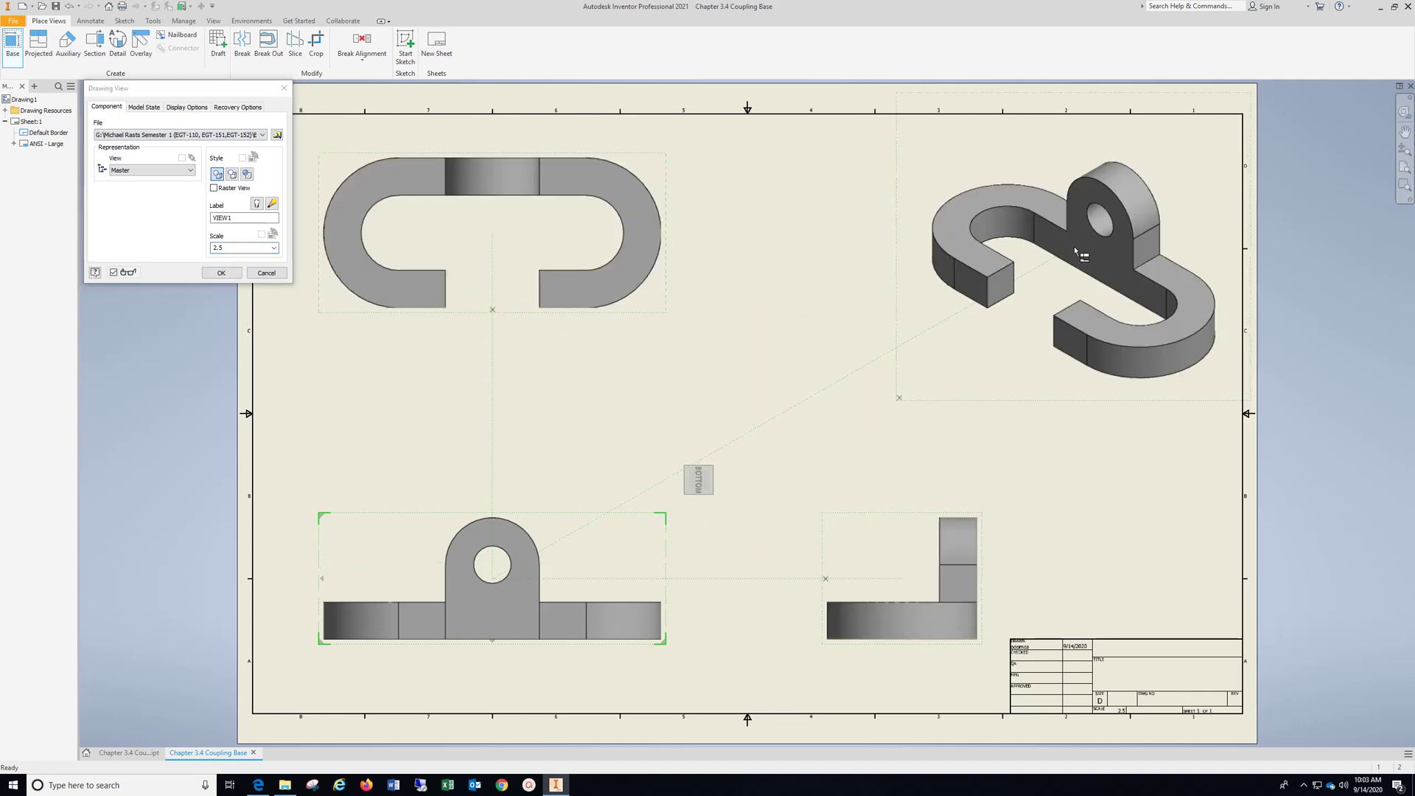
click(208, 273)
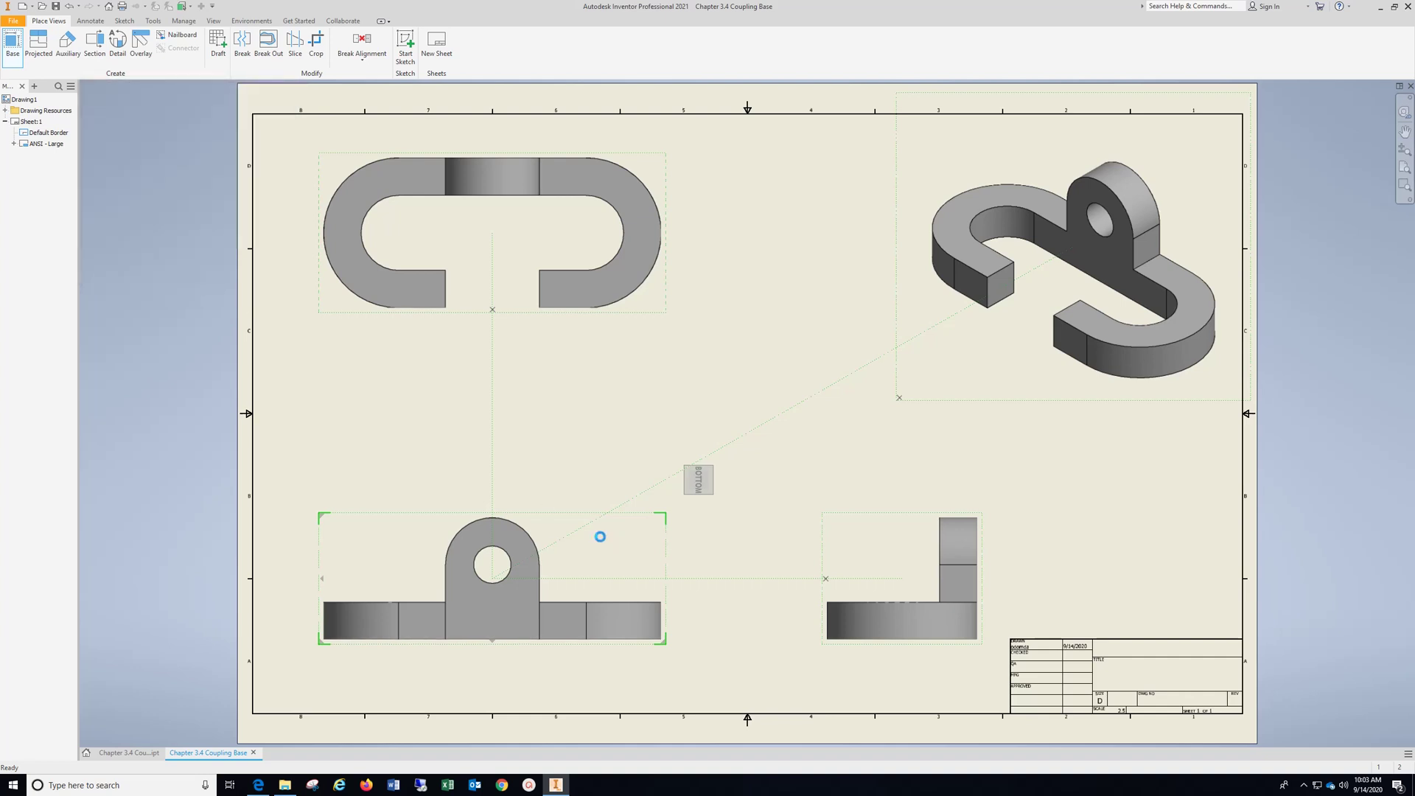
drag(582, 514, 622, 472)
drag(1002, 406, 958, 409)
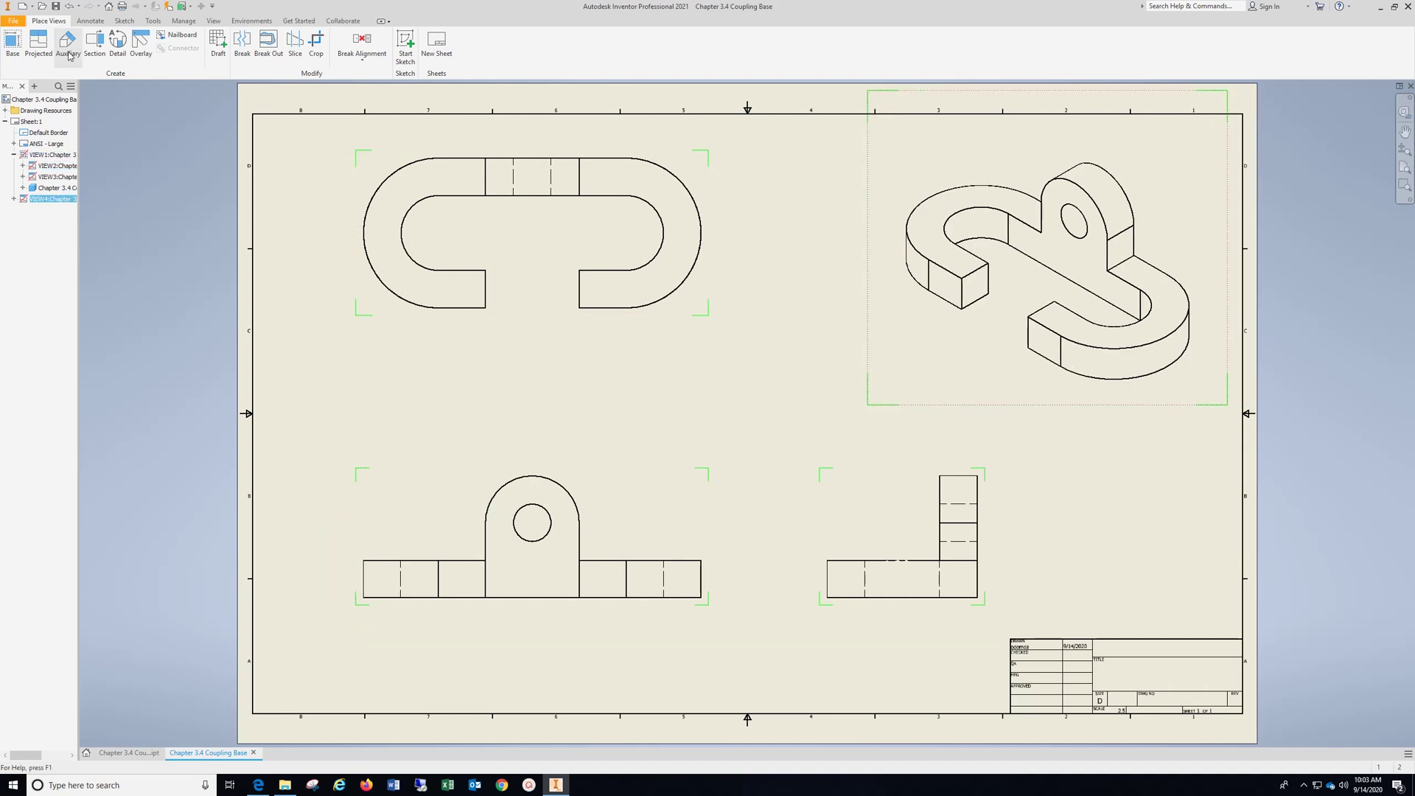
Add center marks to the front-view hole and both inner arcs of the top view.
click(90, 22)
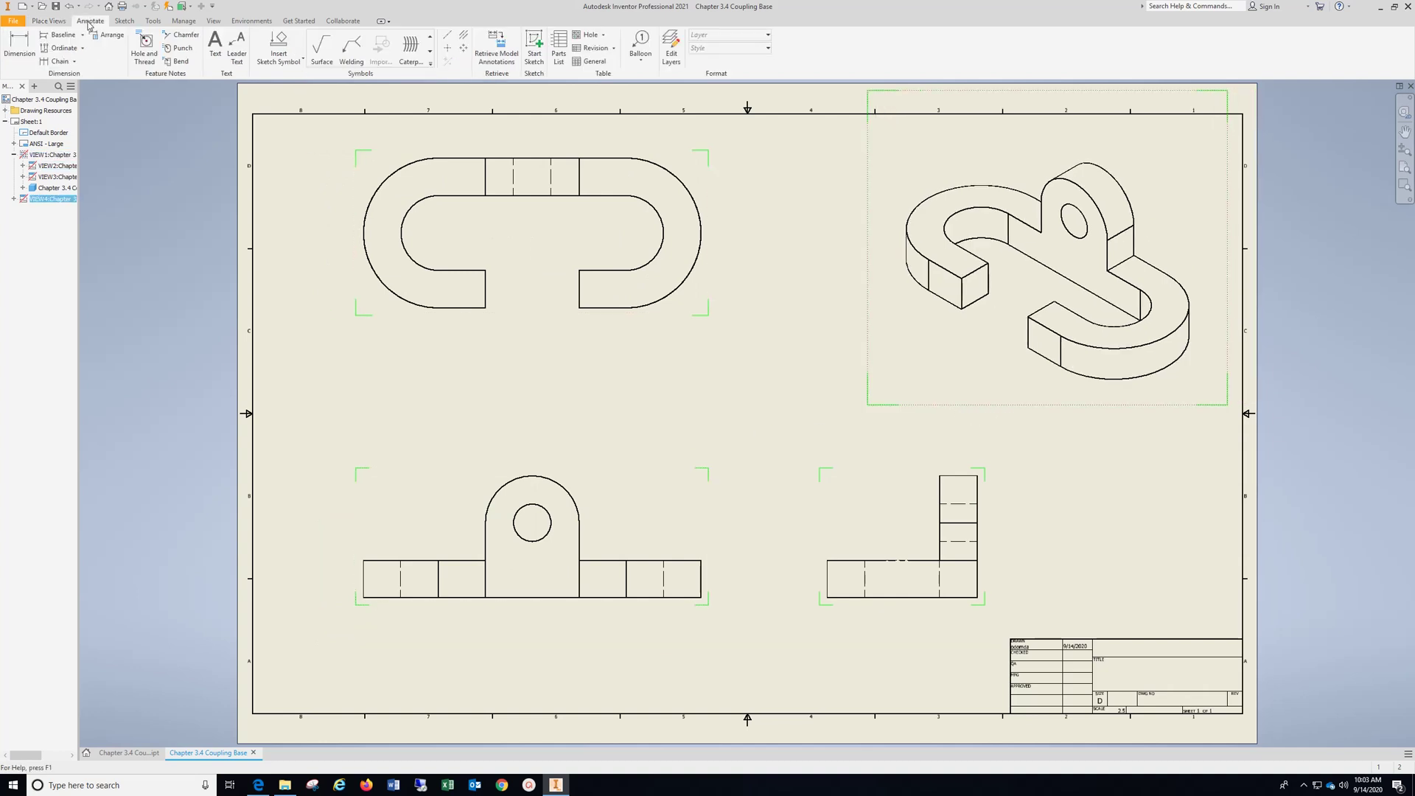
click(449, 49)
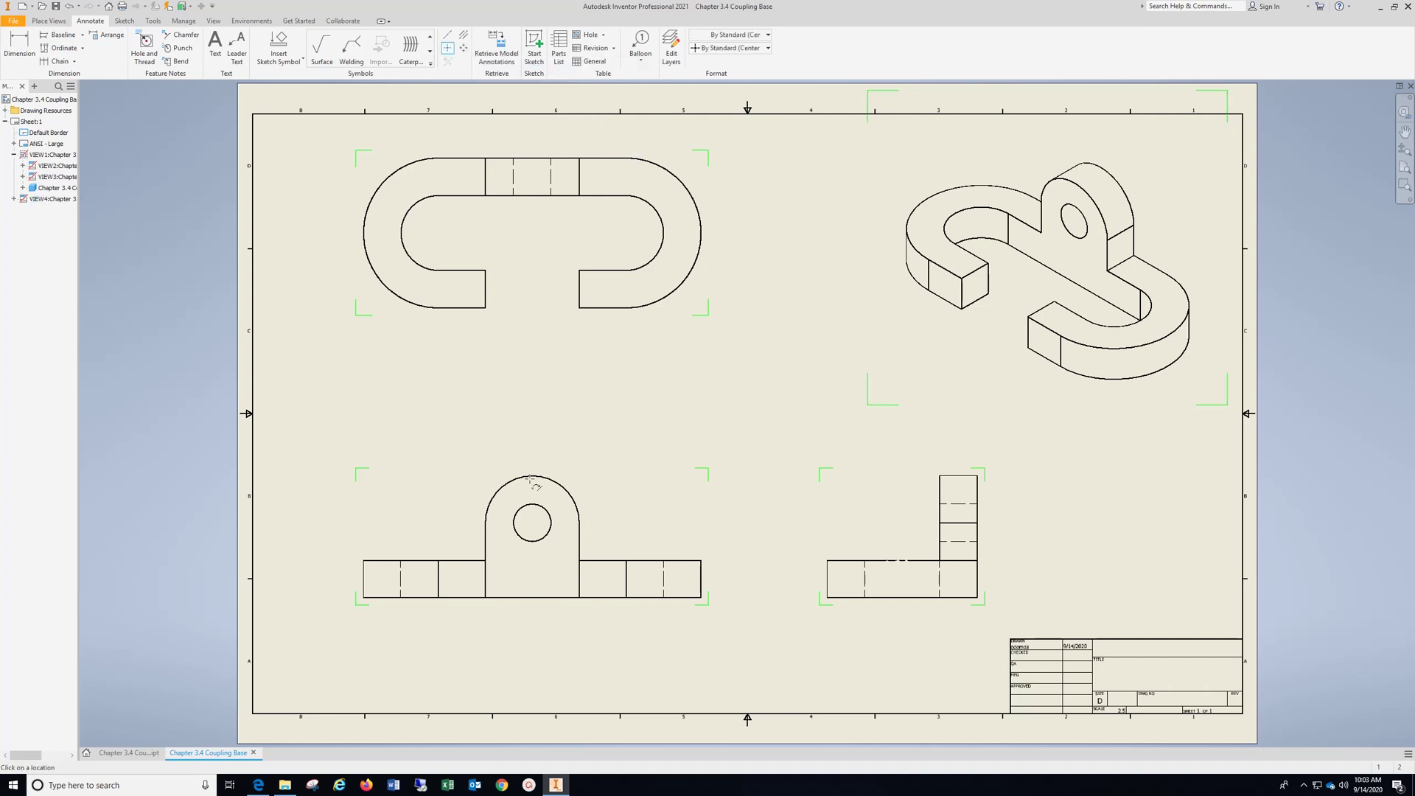
click(531, 478)
click(665, 233)
click(402, 225)
Add a centerline bisector between the top view's hidden lines and move the top view lower.
click(463, 35)
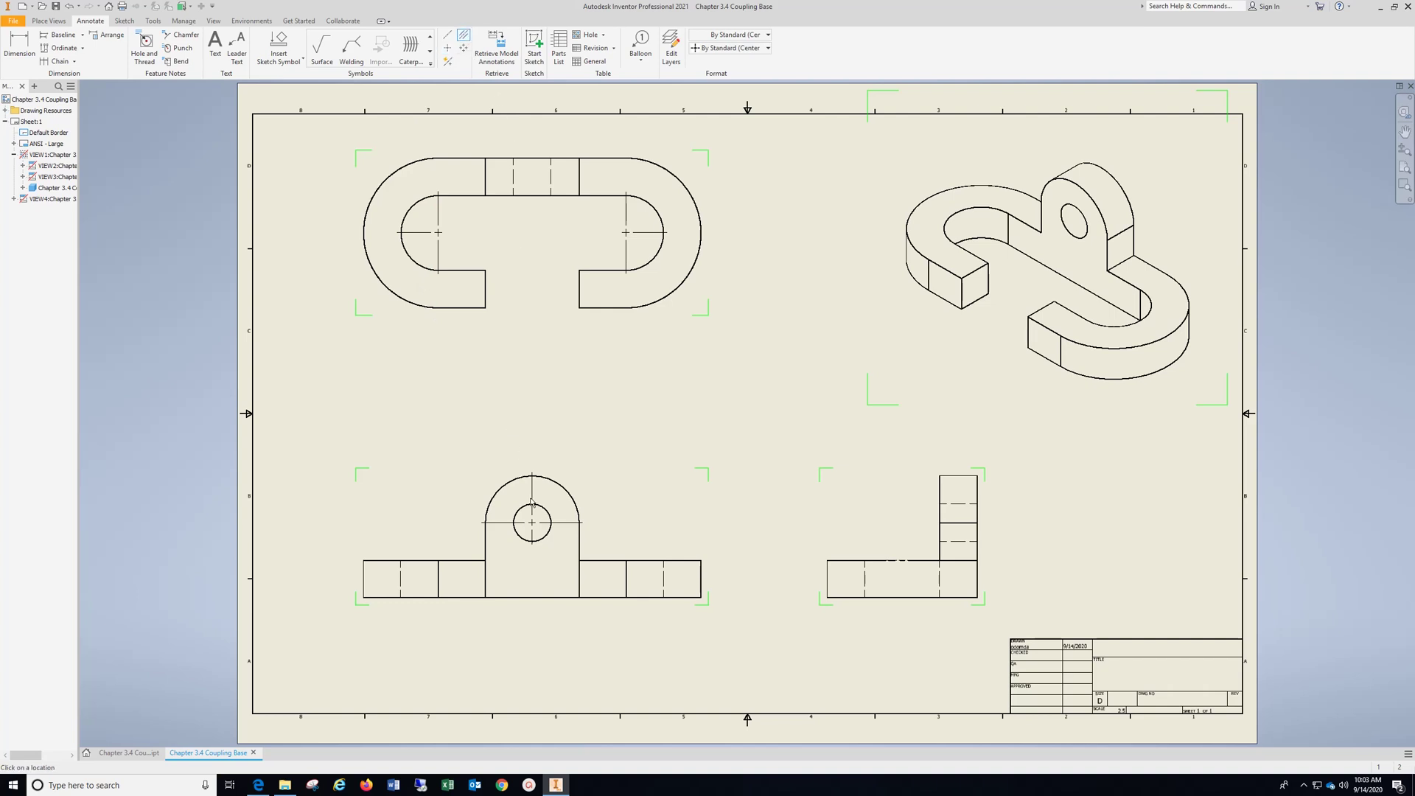
click(514, 177)
click(550, 175)
click(19, 43)
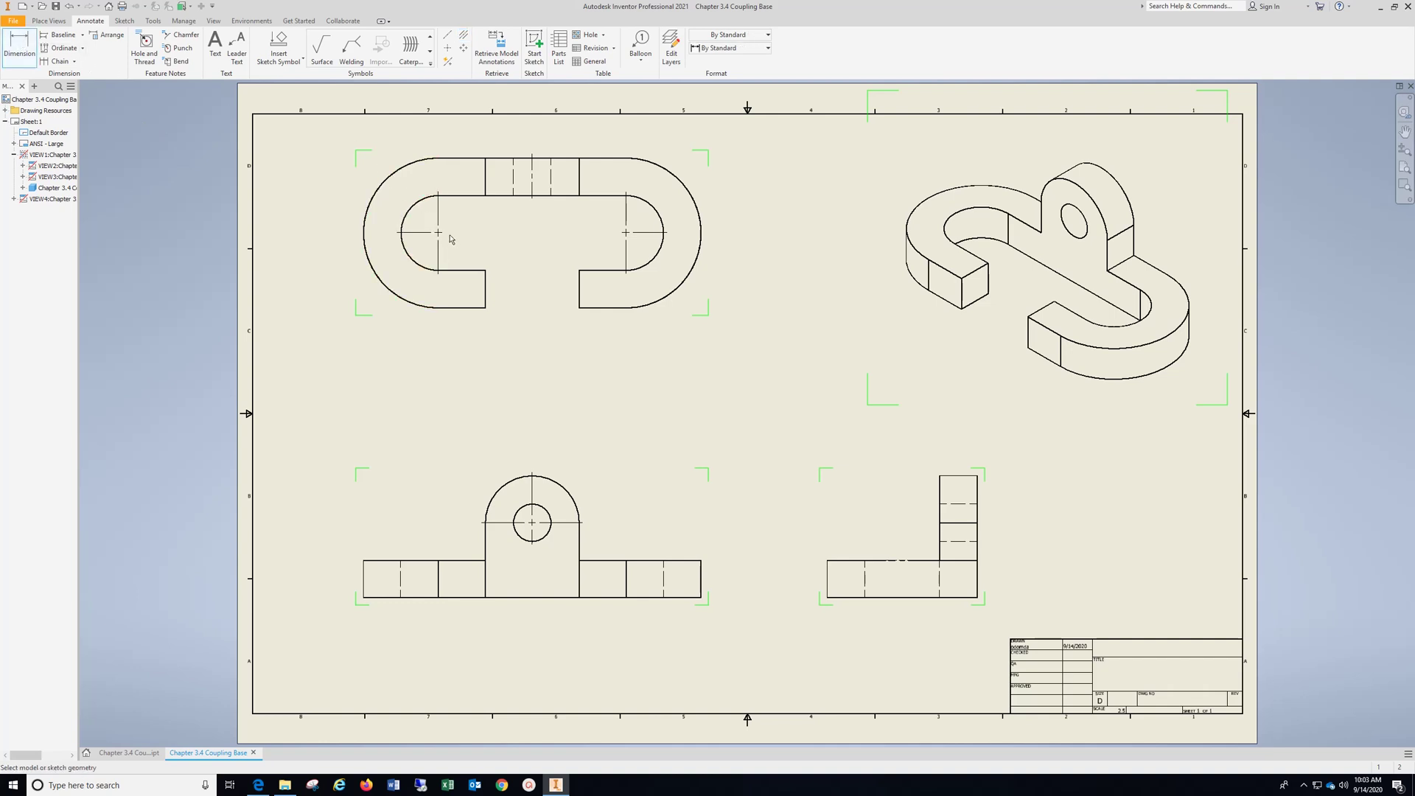
key(Escape)
drag(531, 317, 532, 365)
Dimension the top view with a 2.50 center distance, R.50 inner arc and R1.00 outer arc.
key(d)
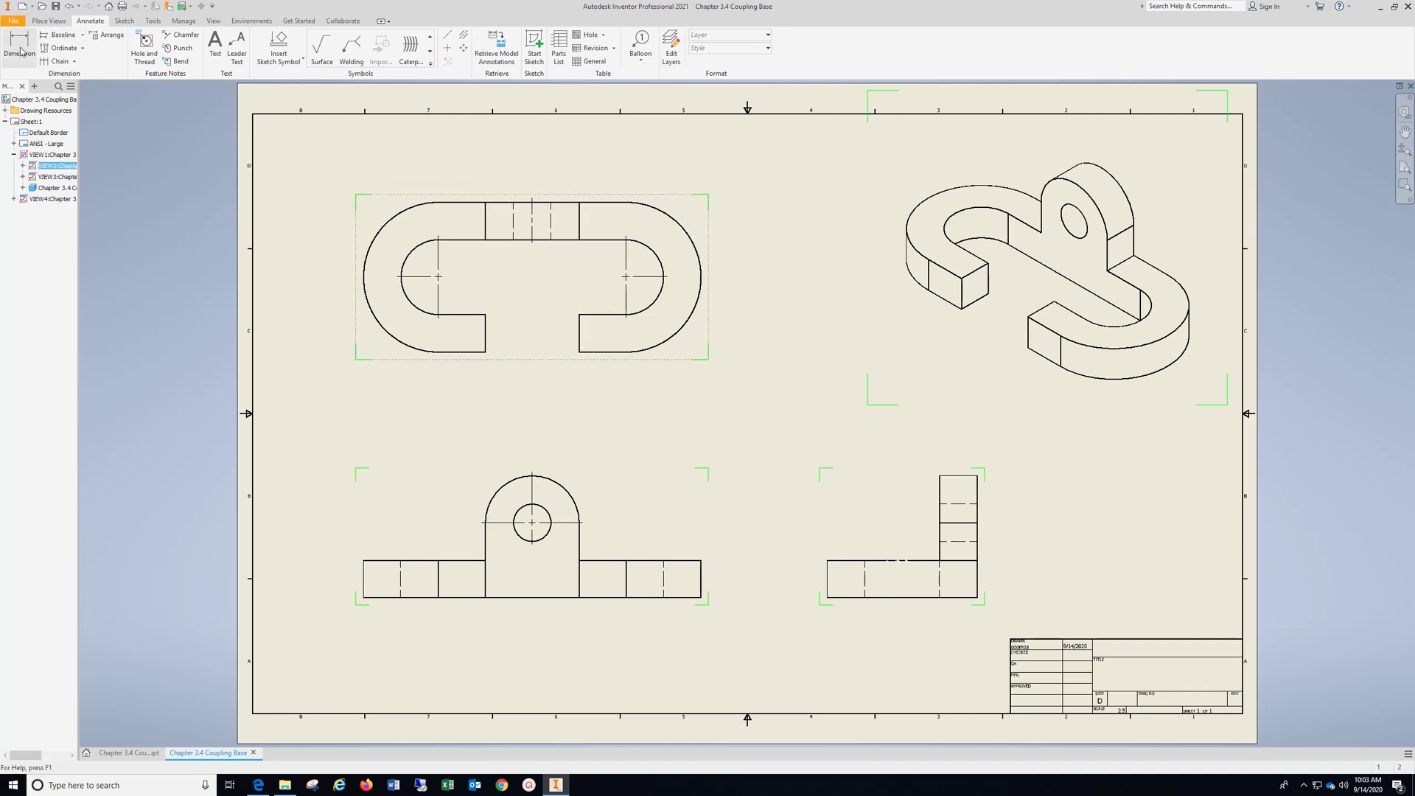
click(438, 262)
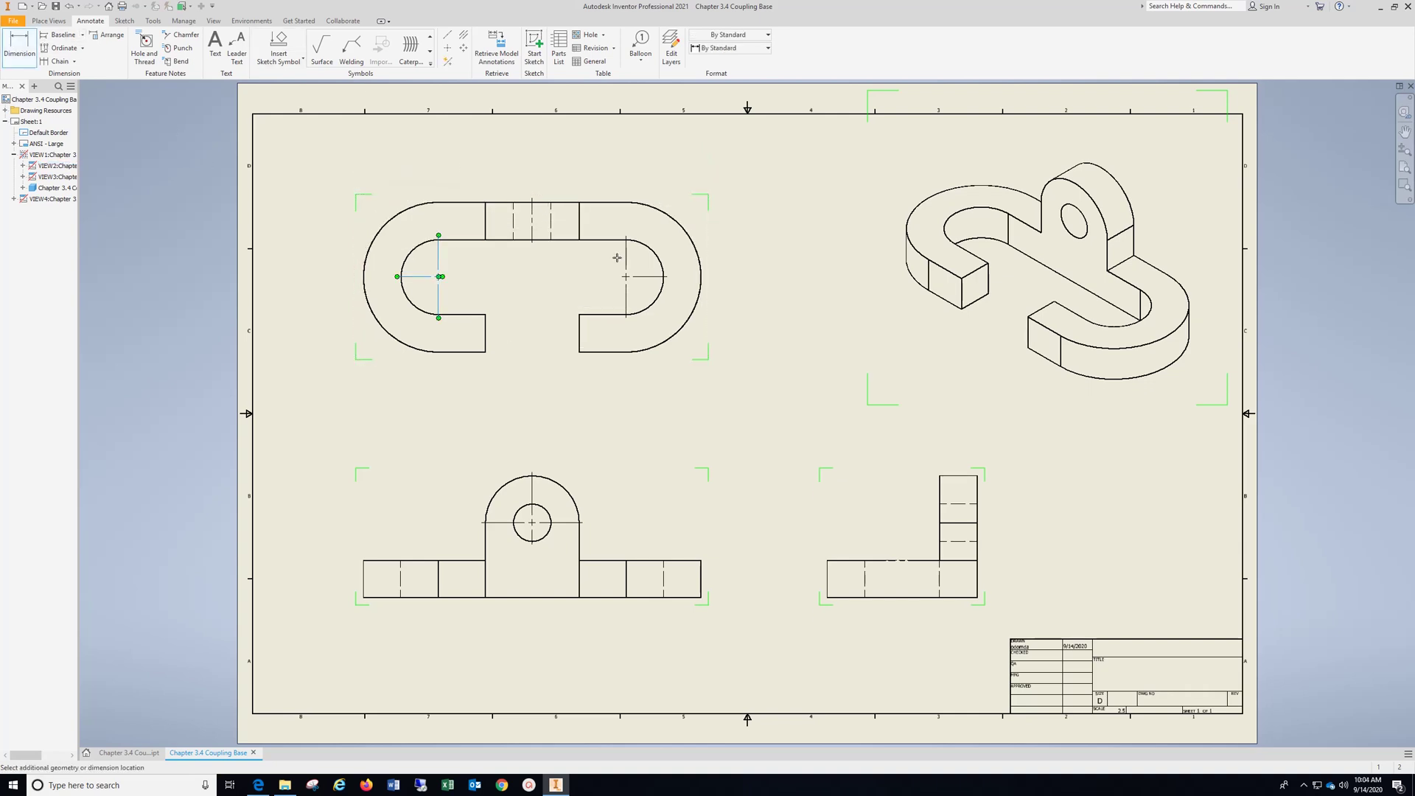
click(629, 265)
click(579, 160)
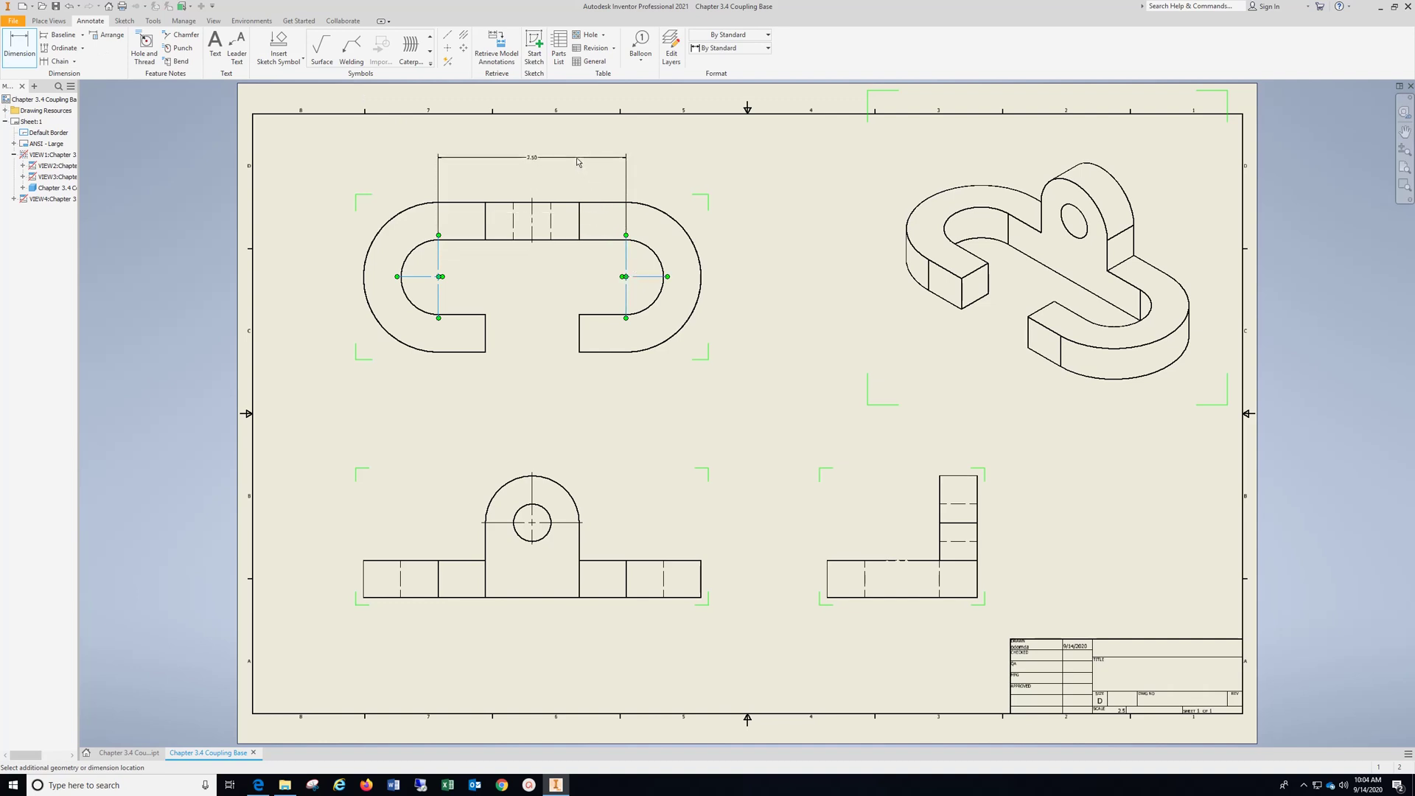
click(578, 162)
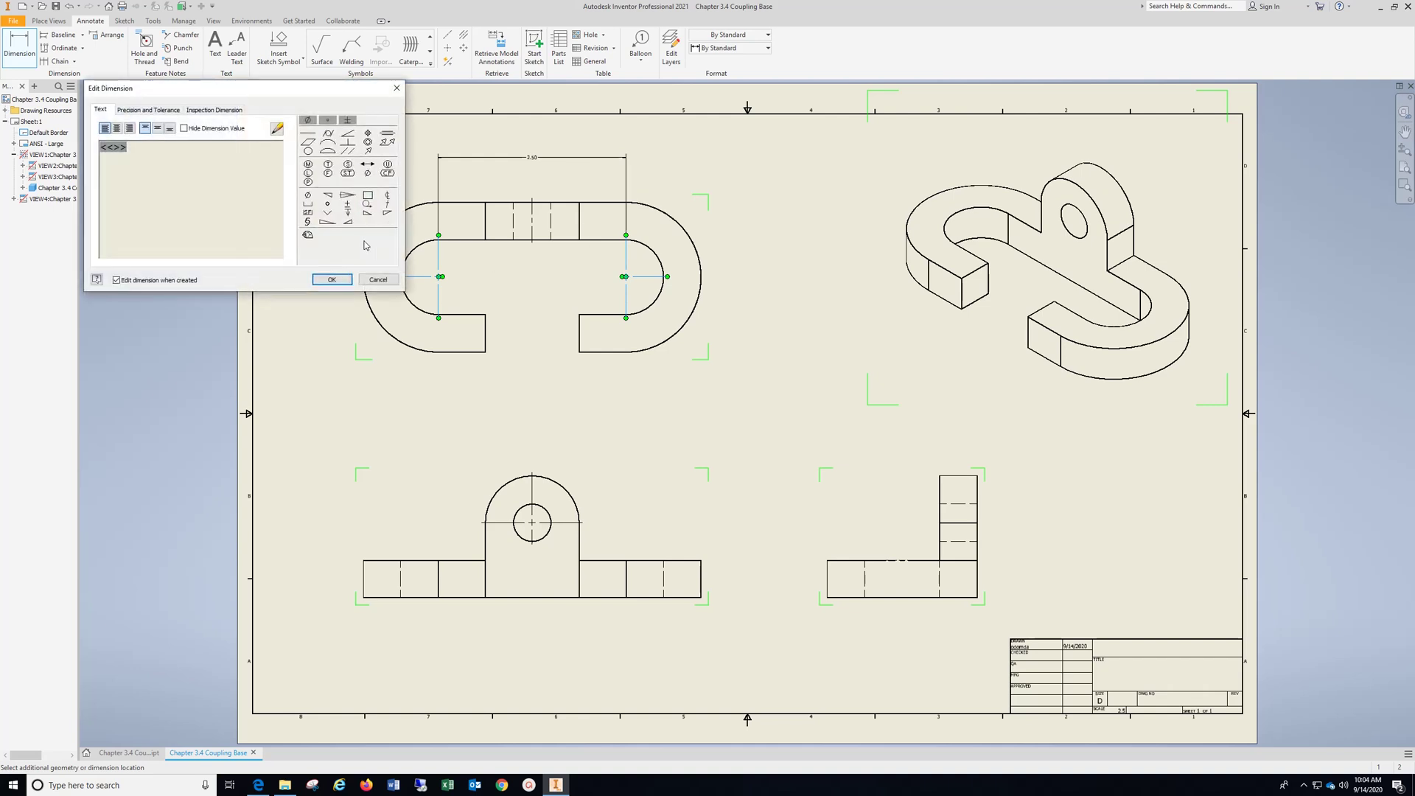
click(340, 278)
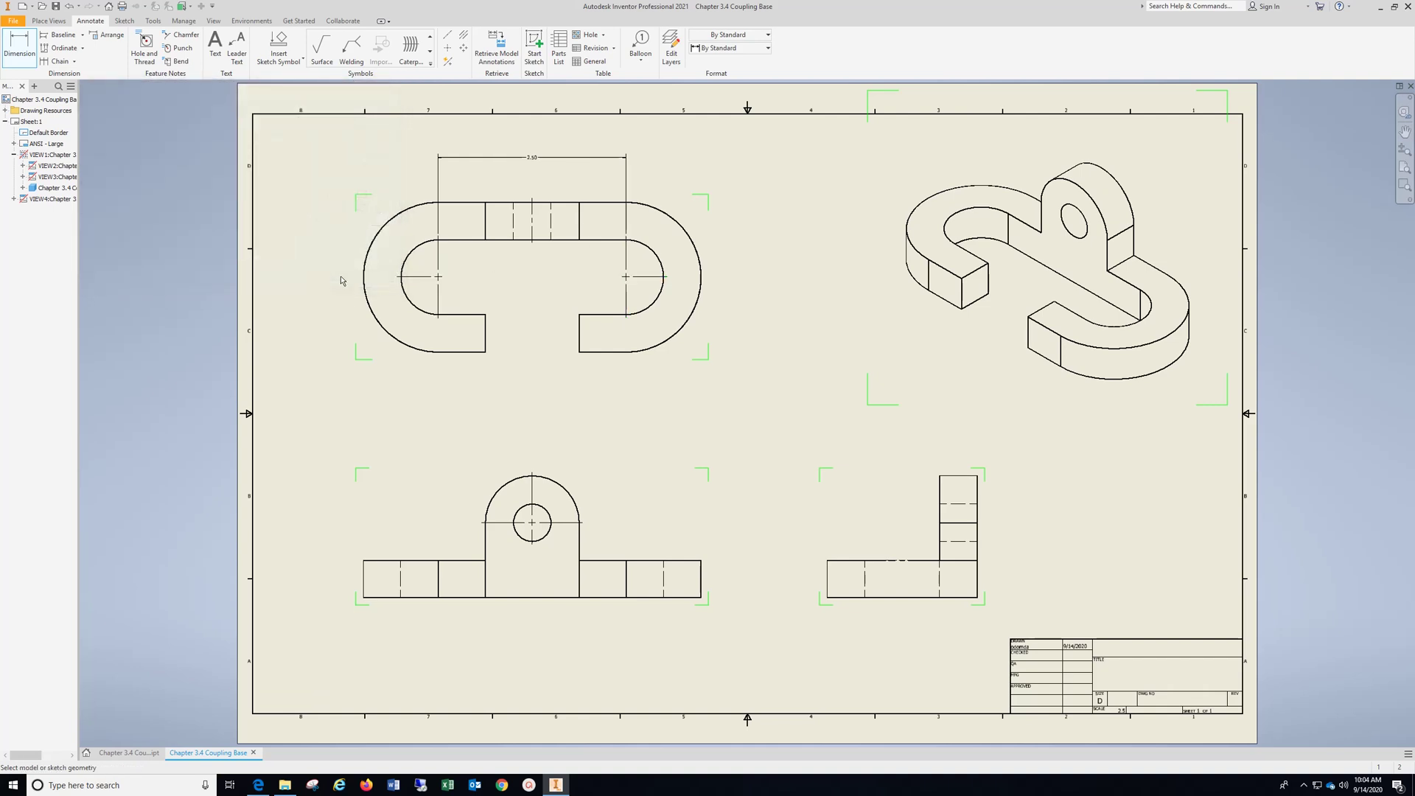
click(421, 251)
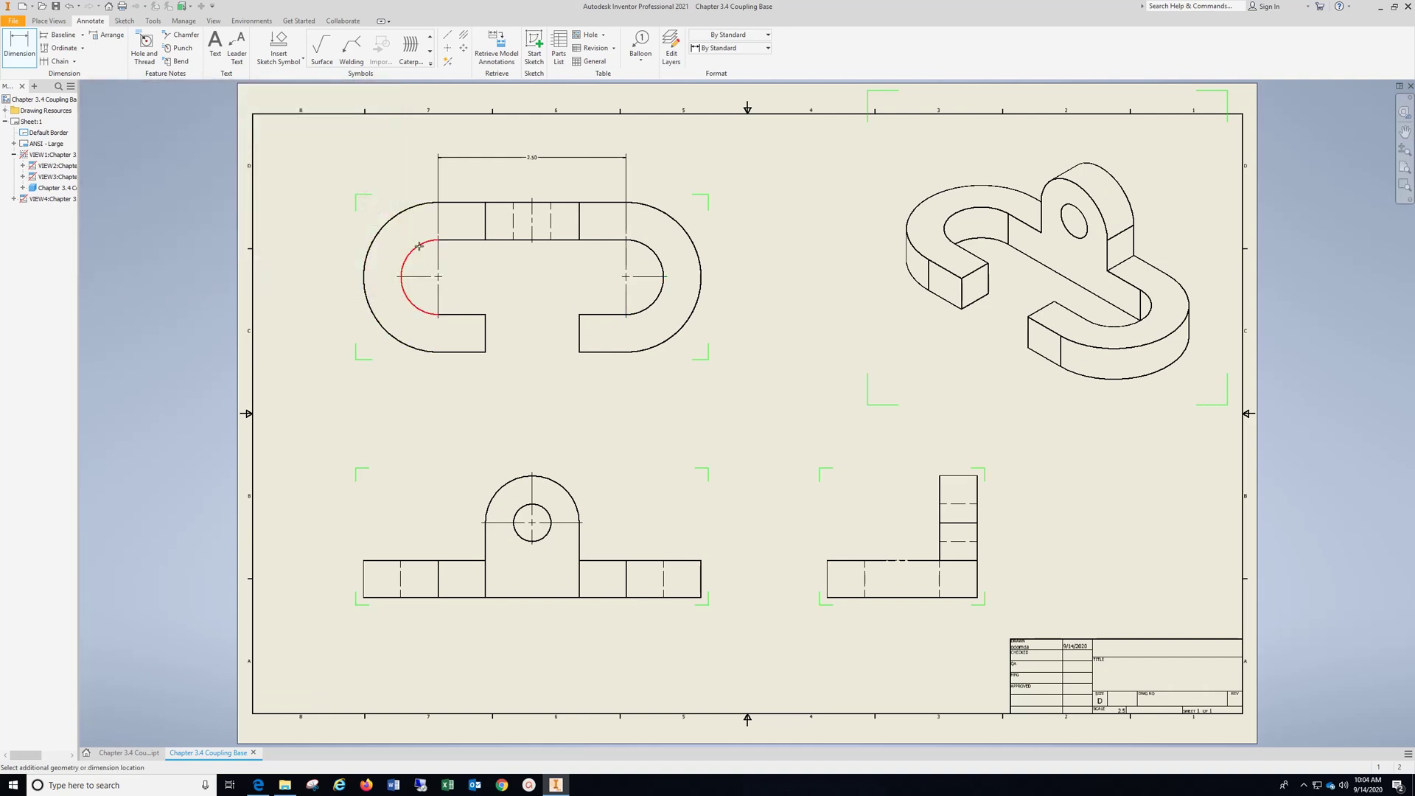
click(397, 208)
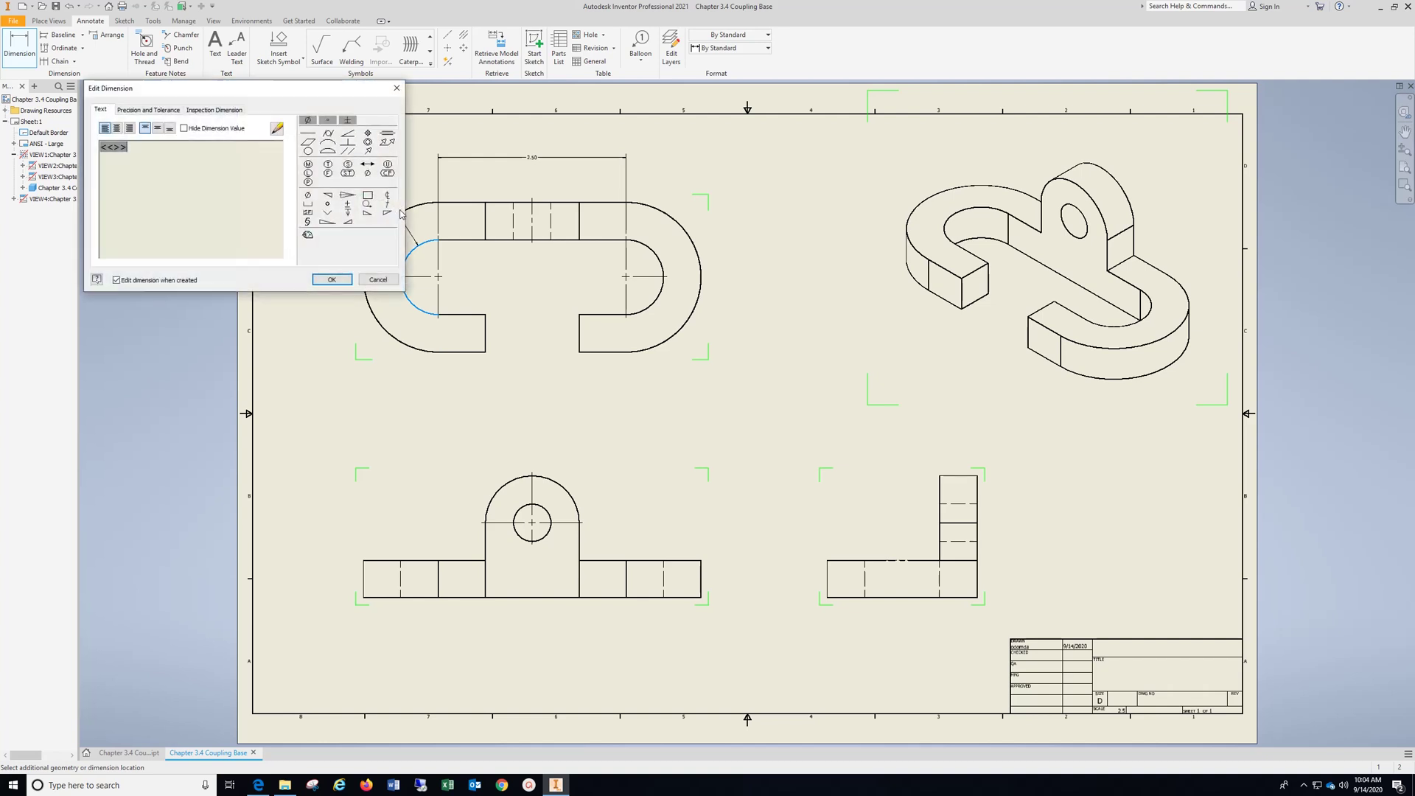
click(341, 278)
click(405, 346)
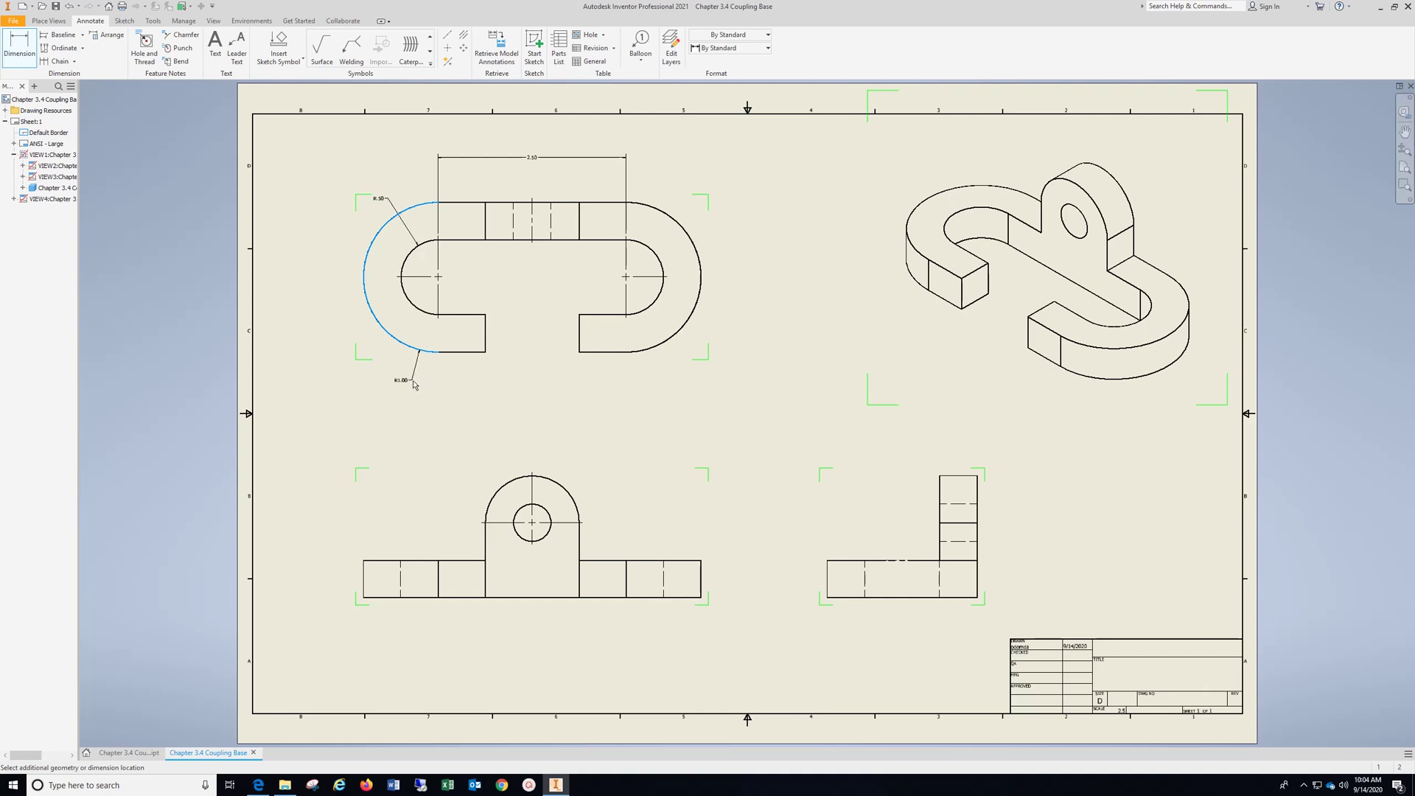
click(398, 379)
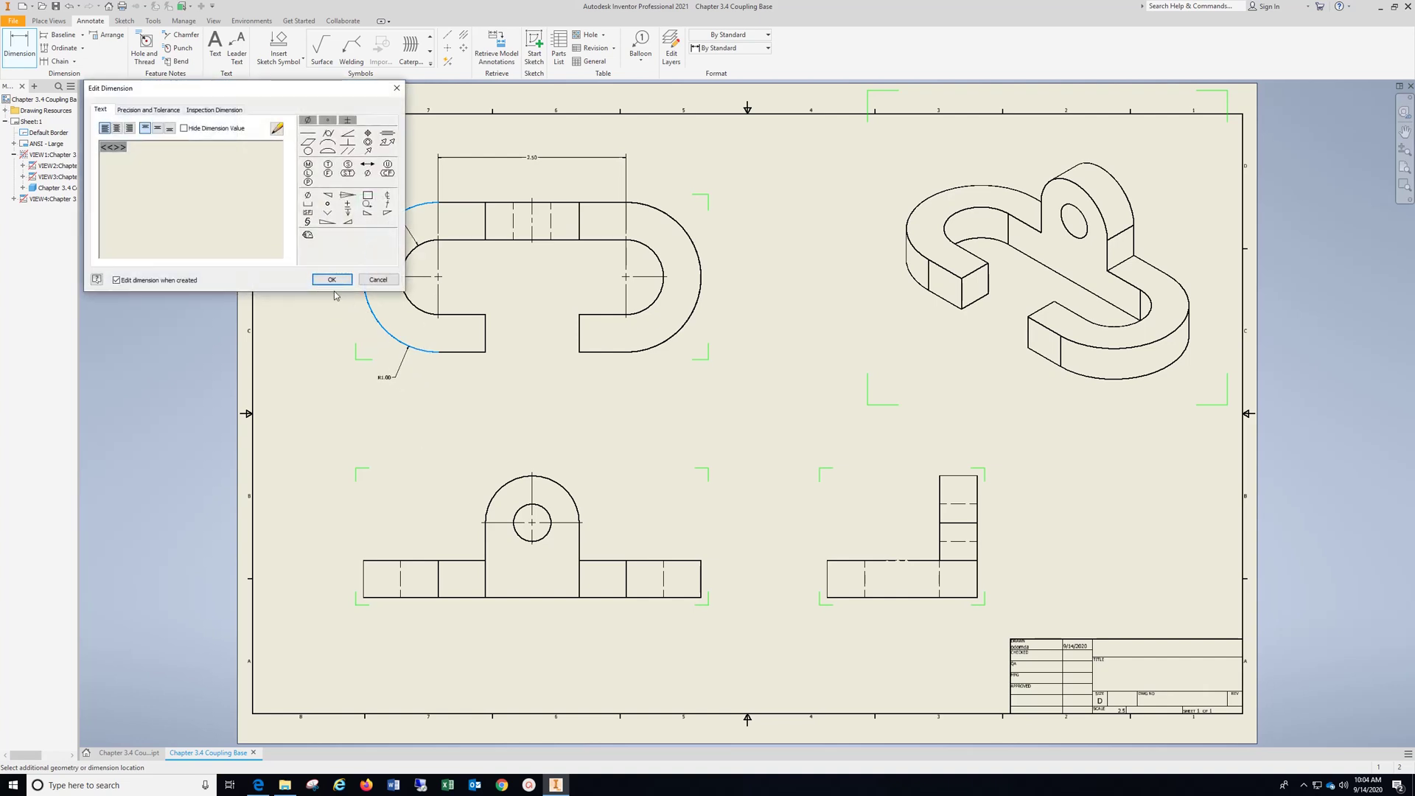
click(331, 281)
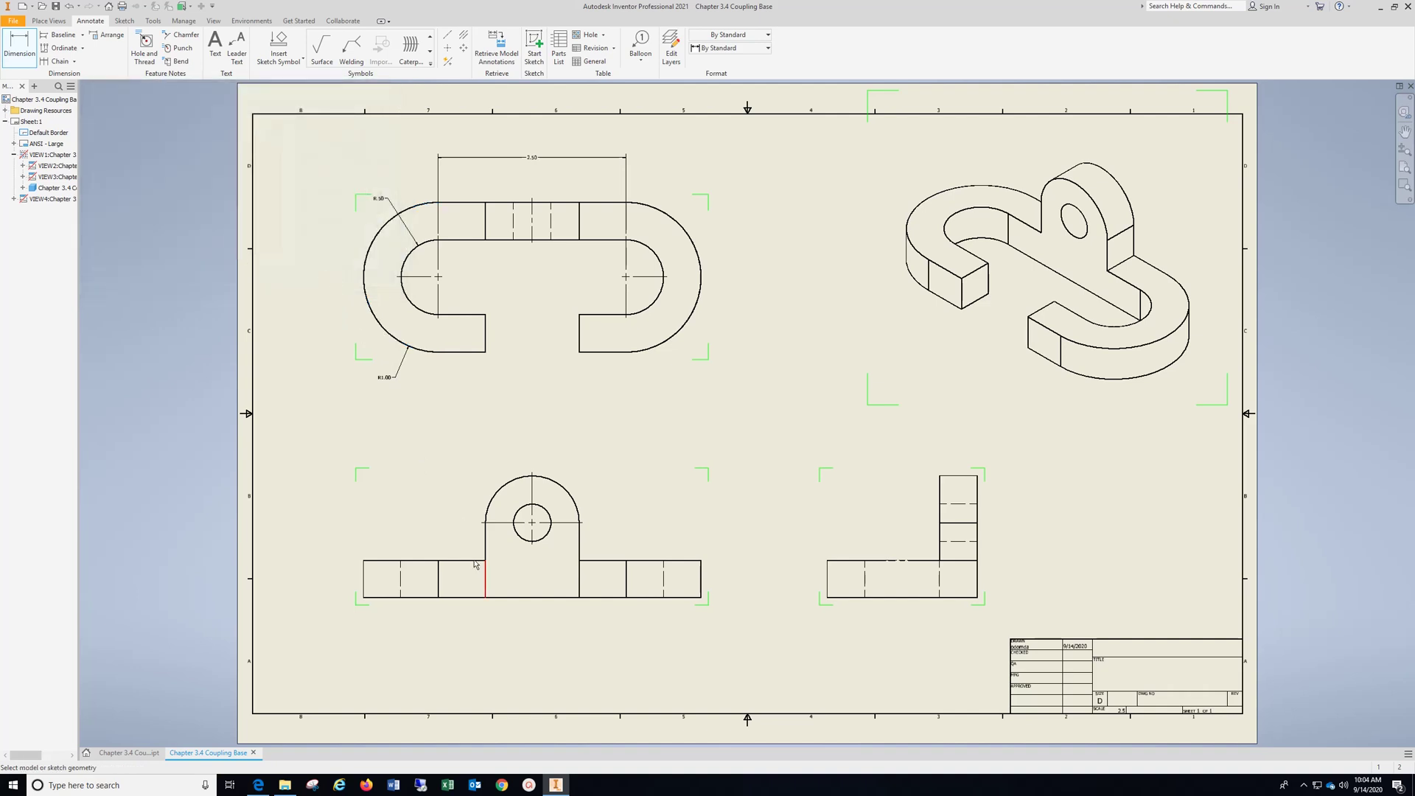
Add a 1.00 height on the right-side view and a .50 height on the front view.
click(952, 596)
click(964, 521)
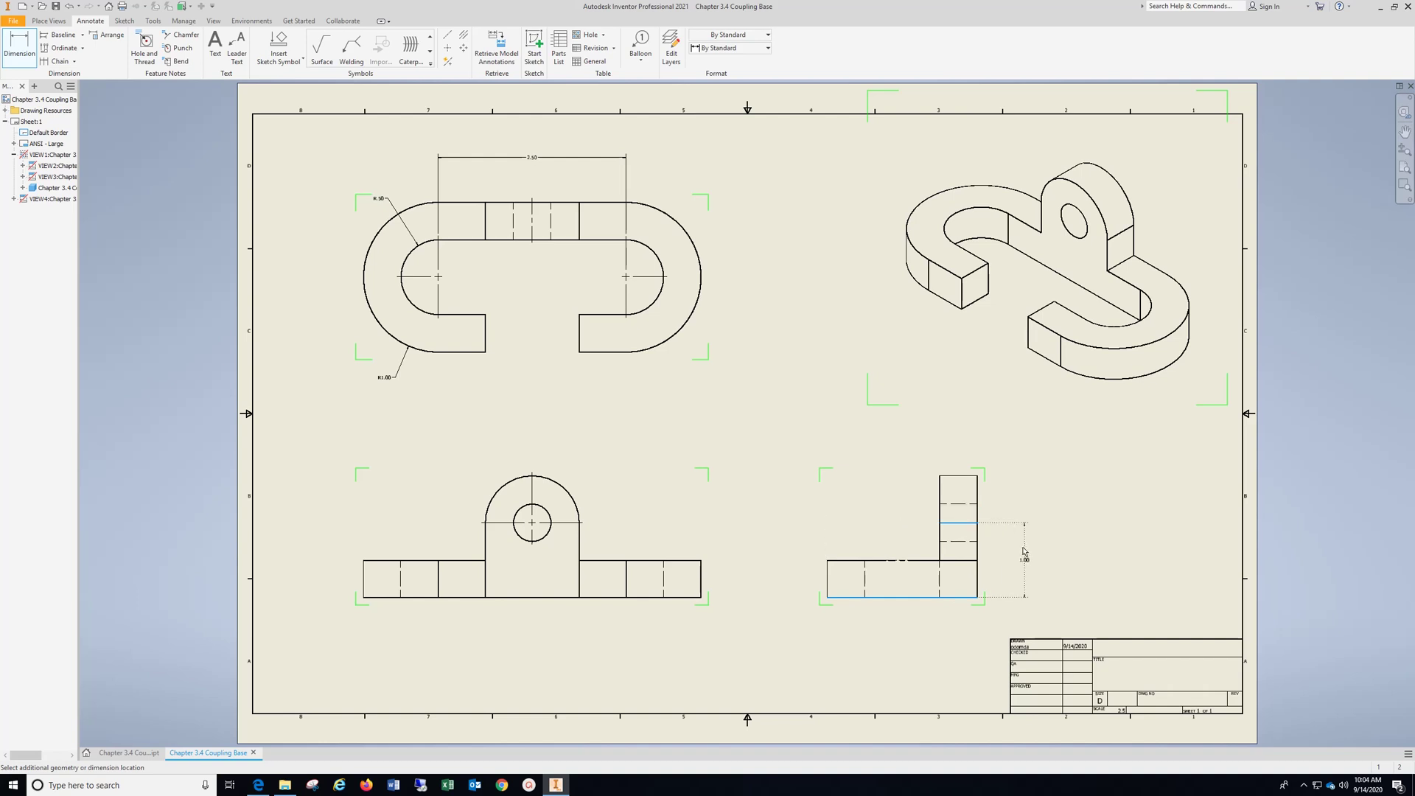
click(1021, 551)
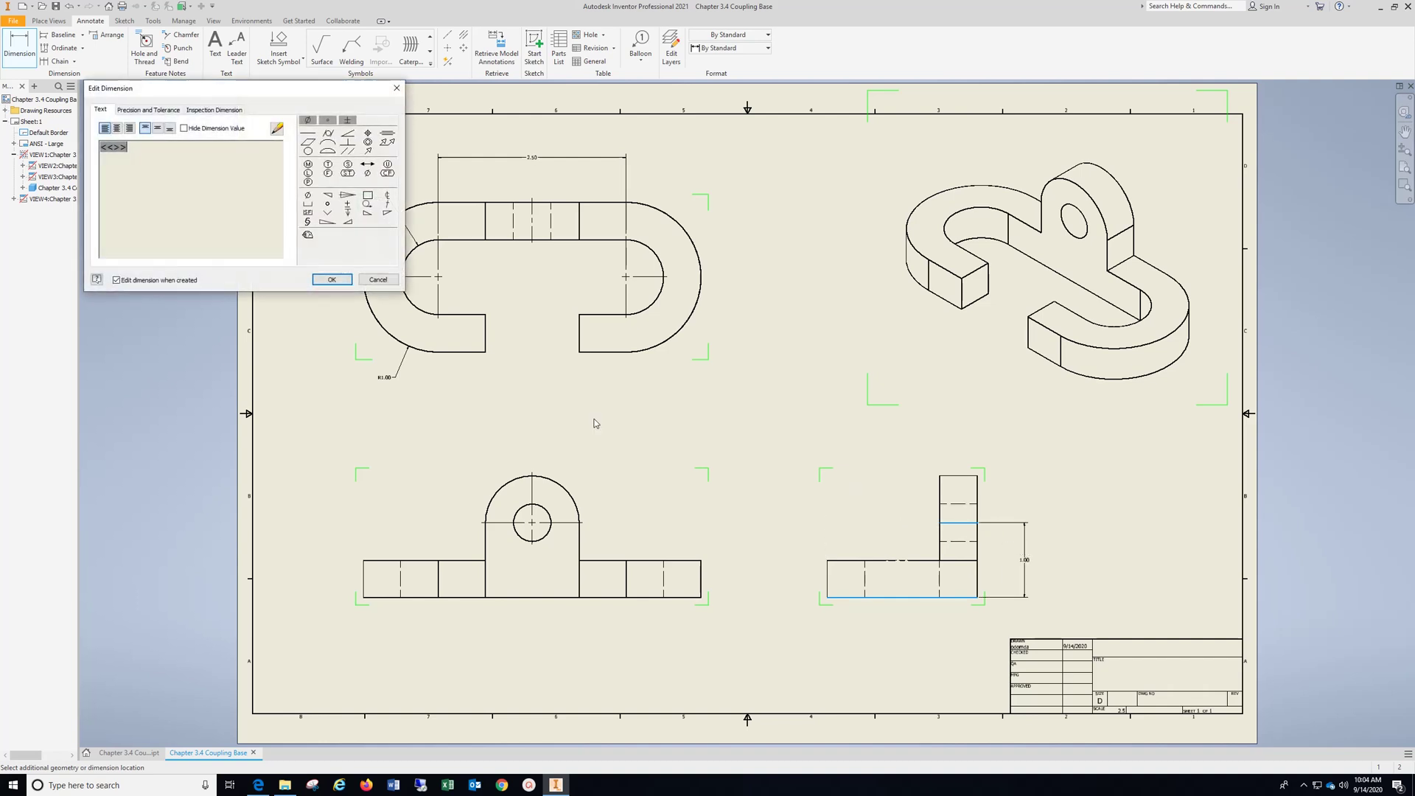
click(331, 278)
click(681, 597)
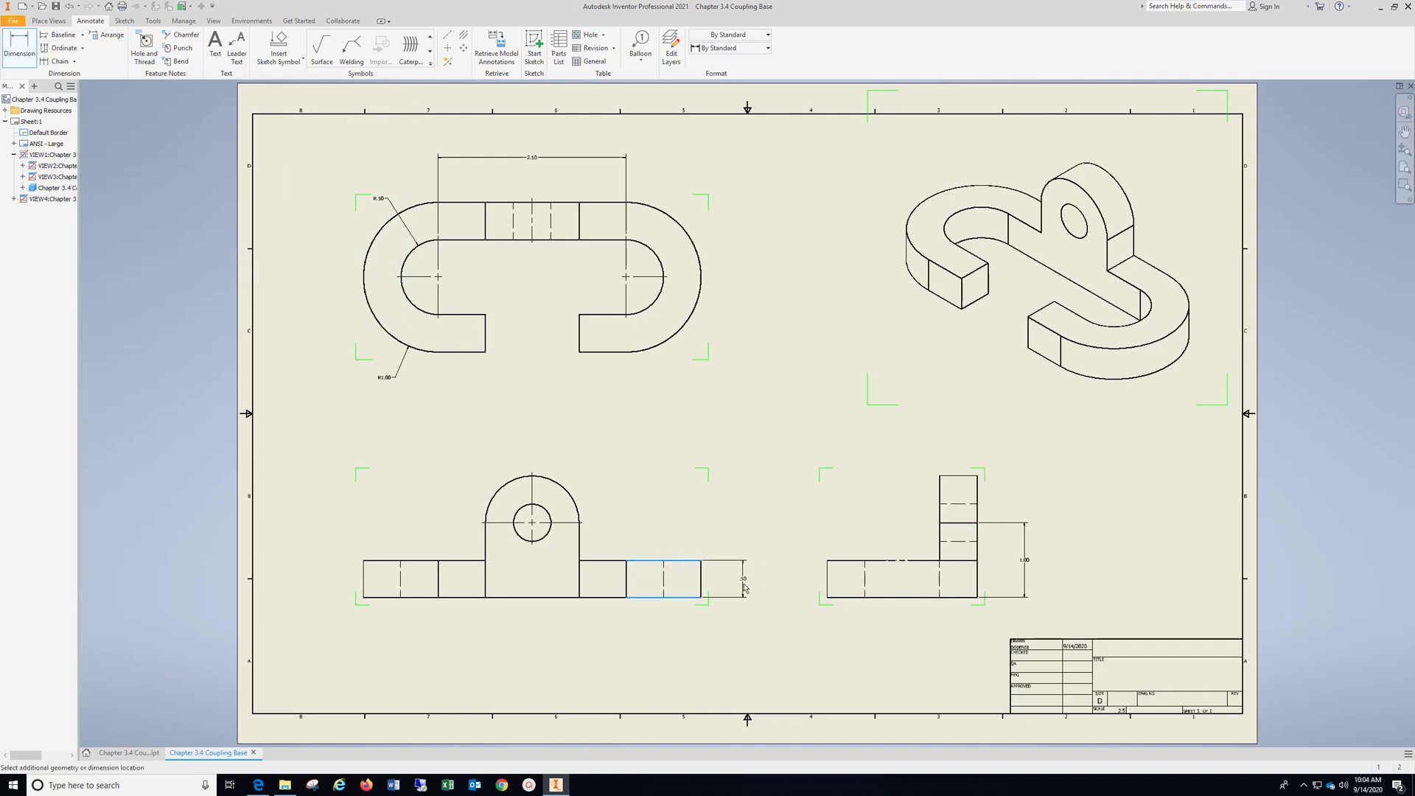
click(745, 587)
click(332, 279)
Add a .50 edge dimension on the top view, R.63 on the boss and Ø.50 on the hole.
click(486, 335)
click(501, 323)
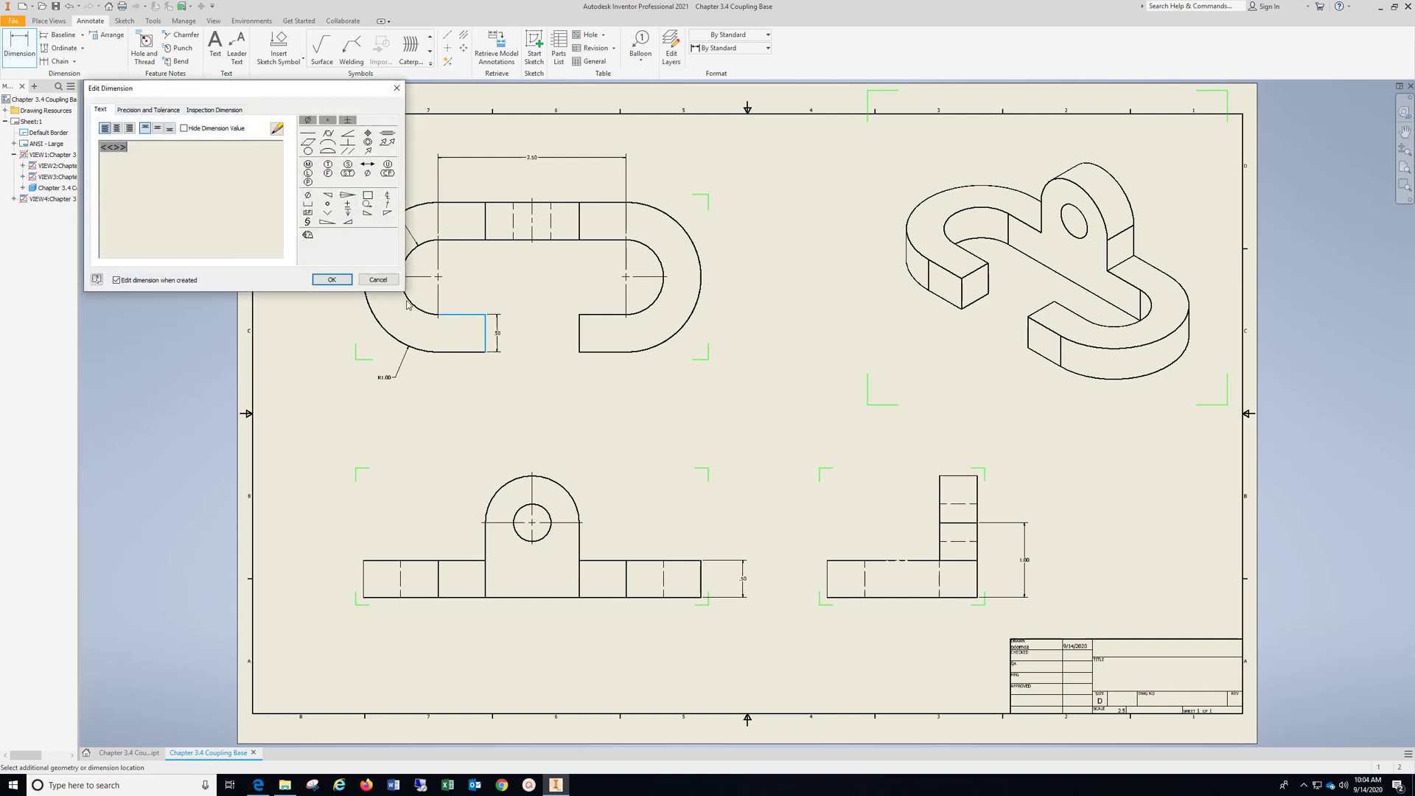
click(333, 284)
click(572, 497)
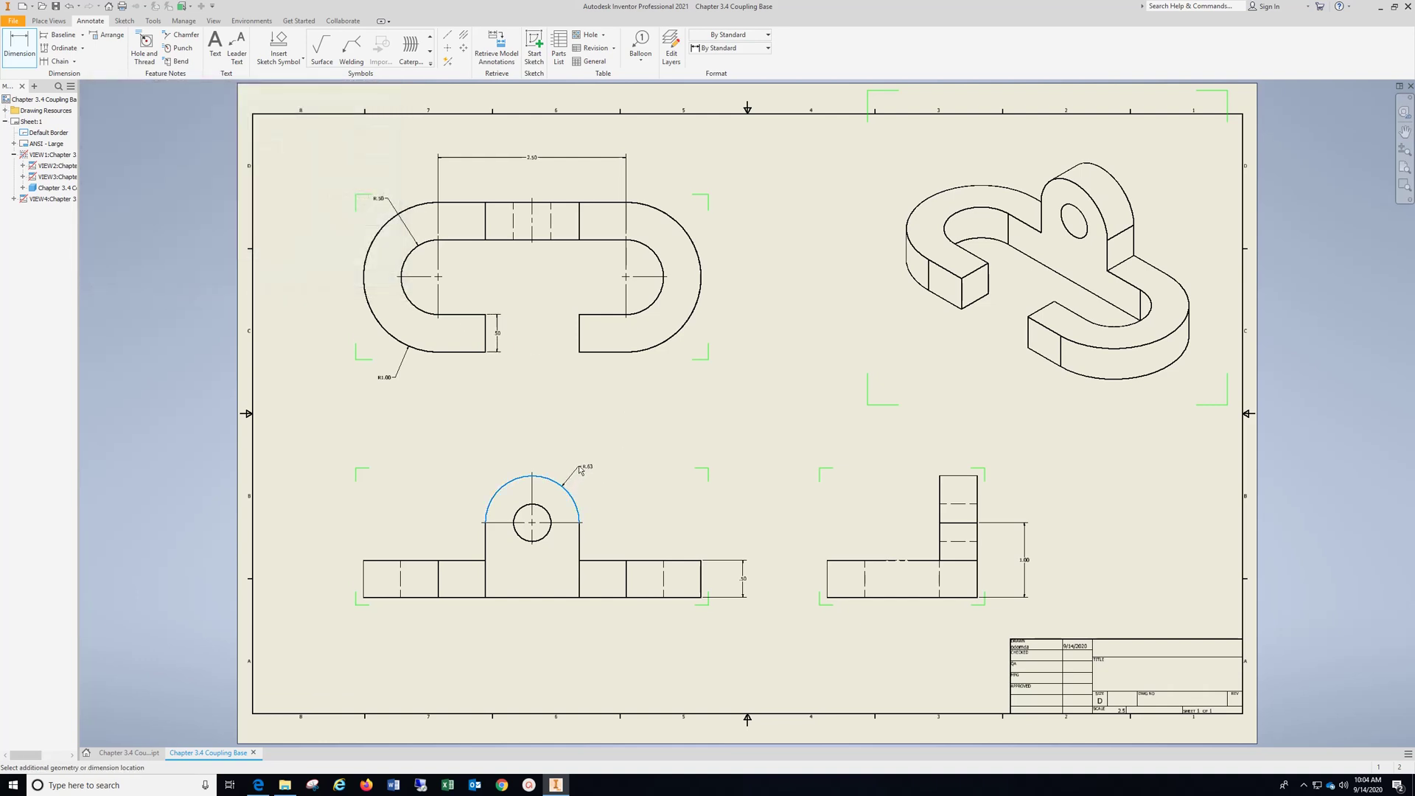
click(513, 446)
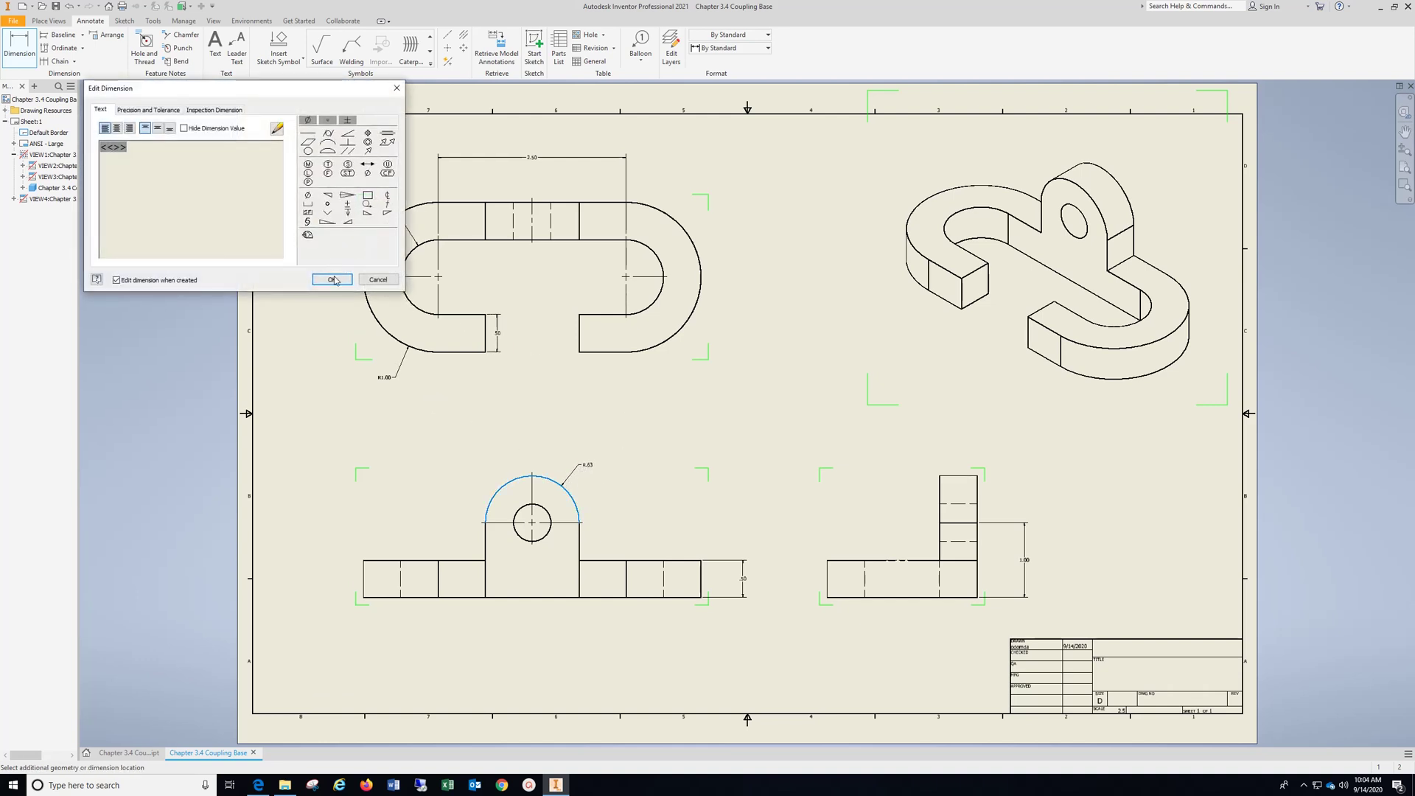
click(333, 285)
click(519, 518)
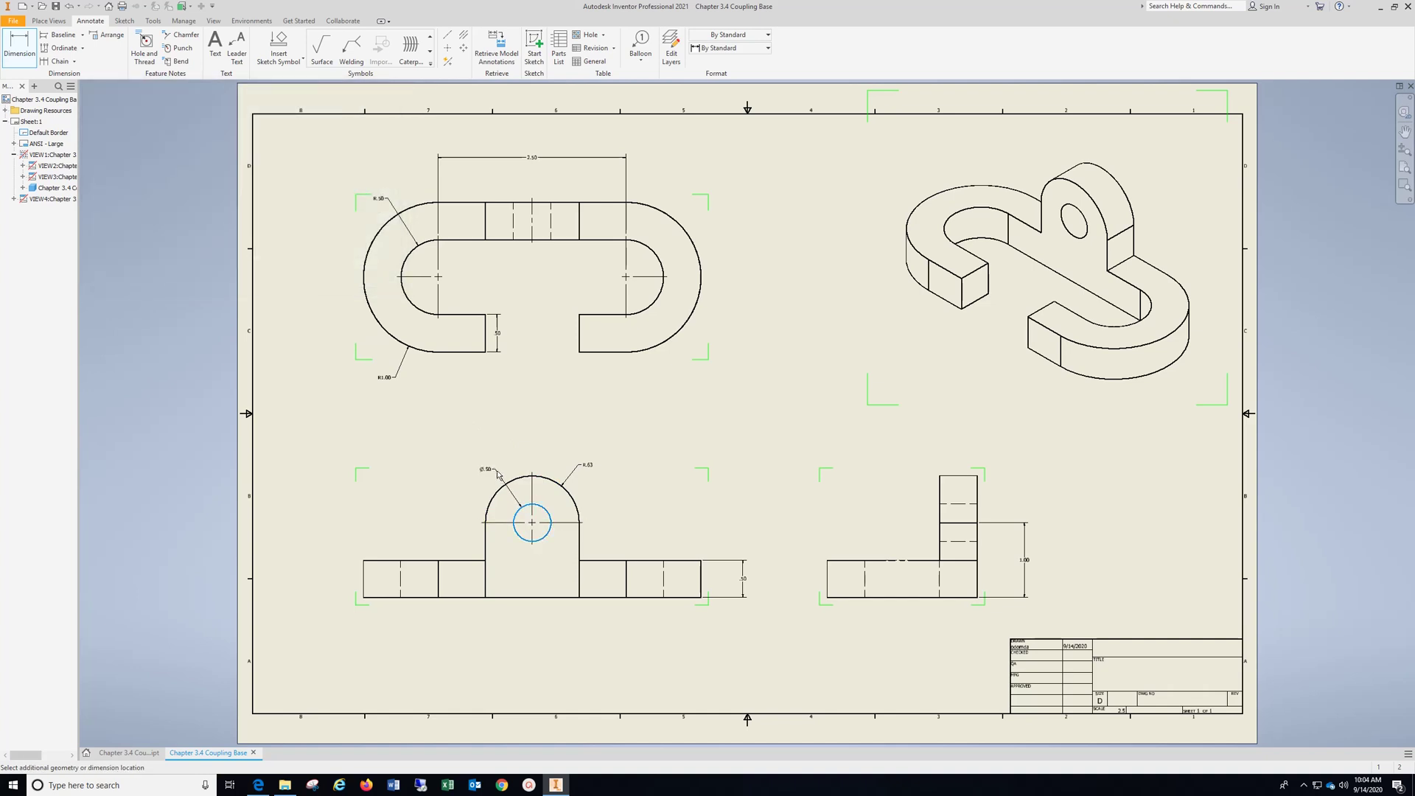
click(496, 469)
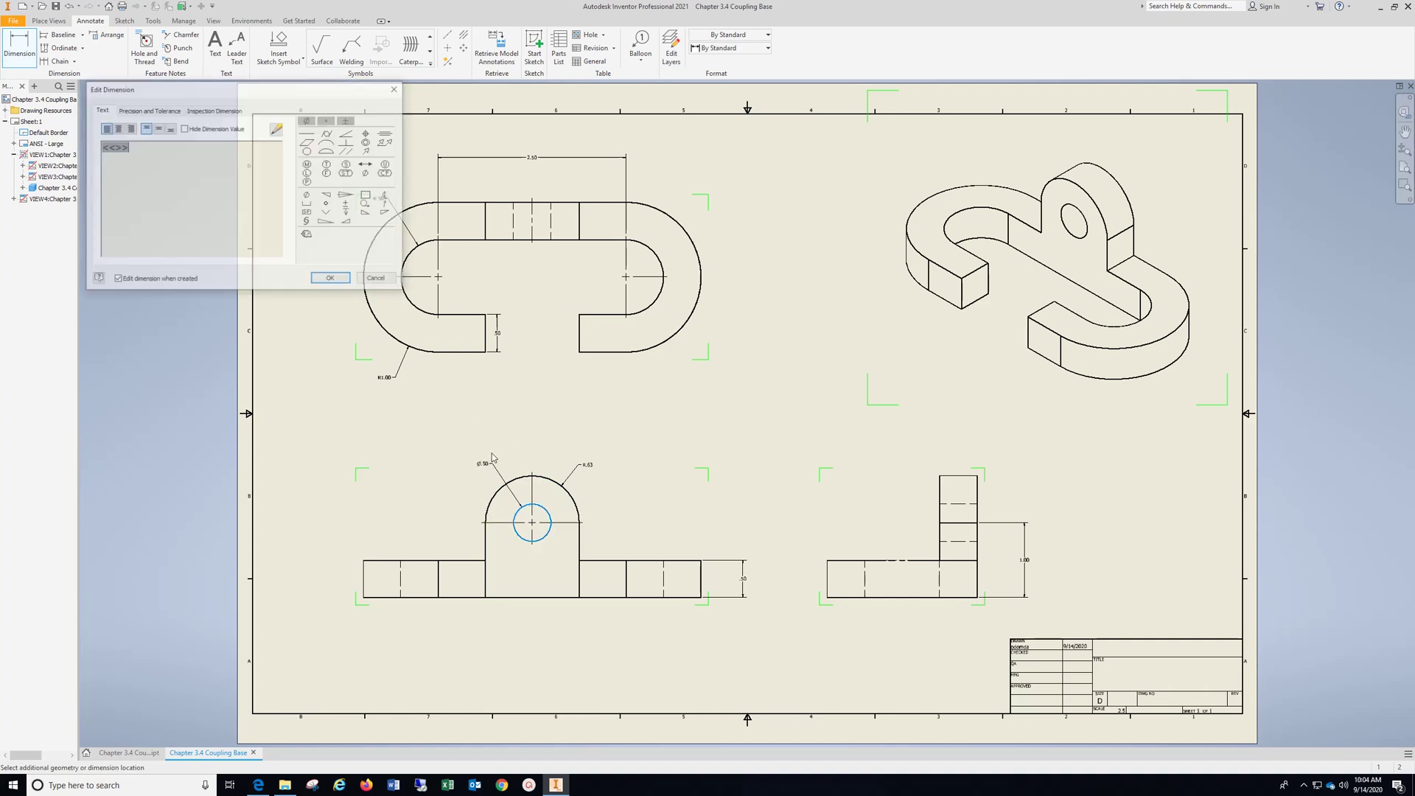
click(333, 285)
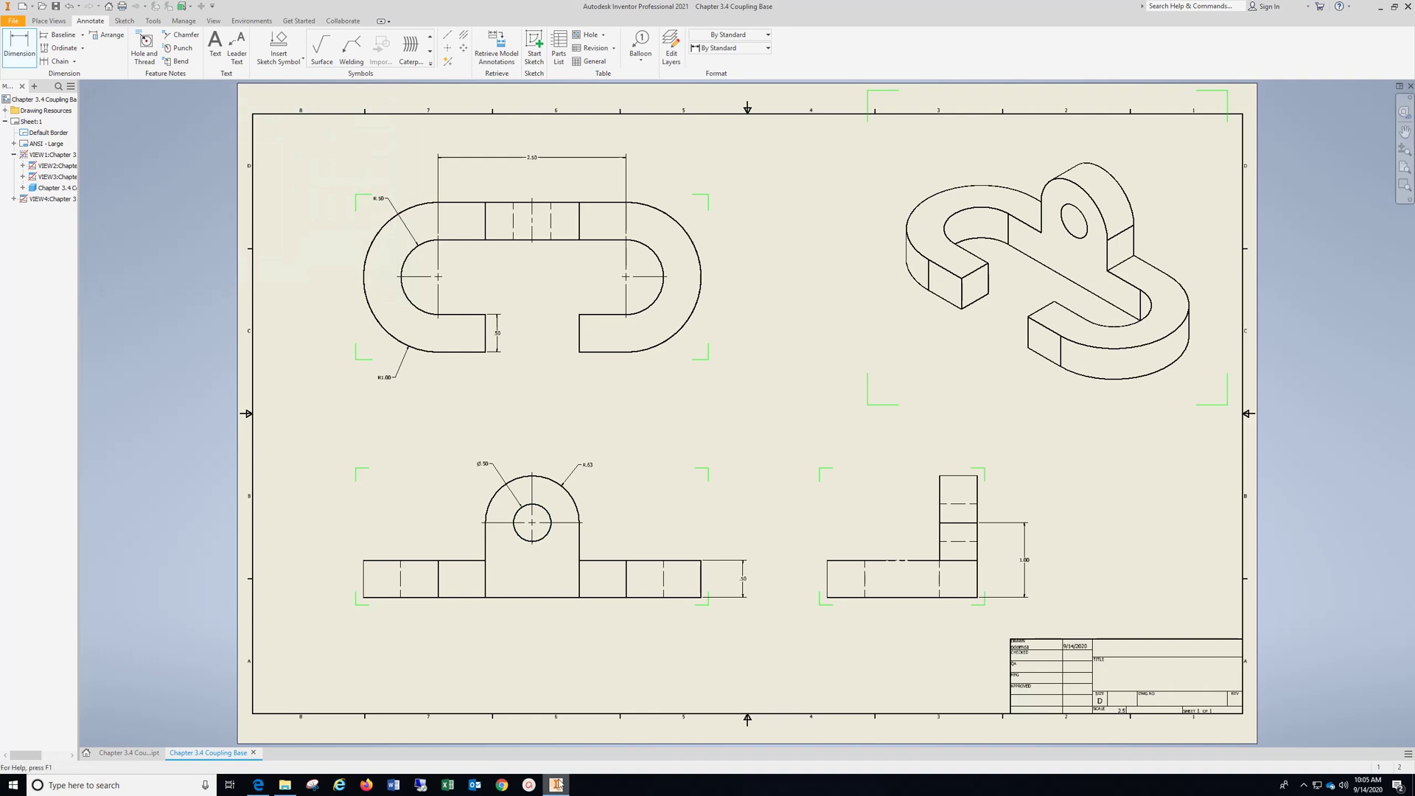
mouse_move(558, 784)
Zoom to the title block and write 'Your Name' at 0.240 in text in its top cell.
scroll(1137, 670, down, 10)
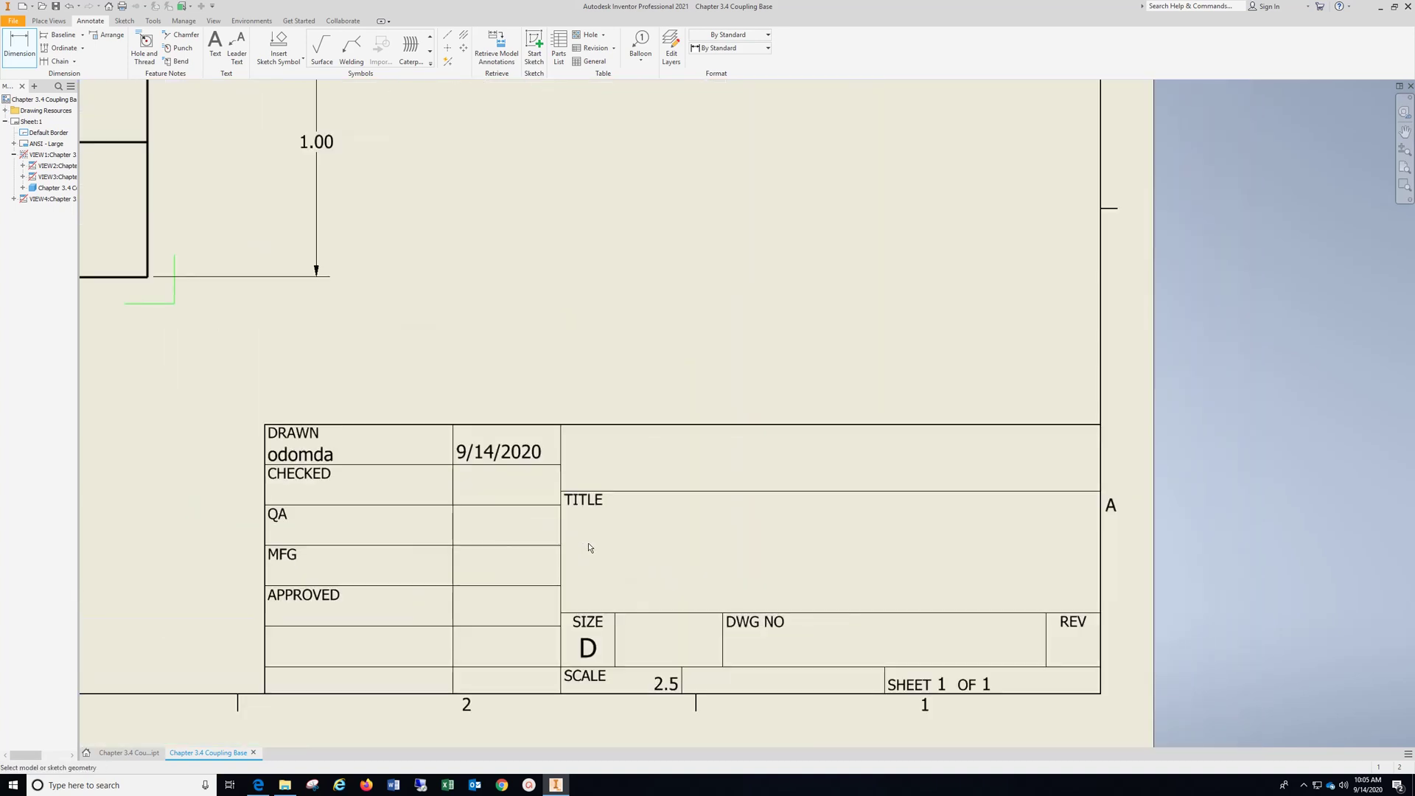
middle_drag(589, 548, 643, 468)
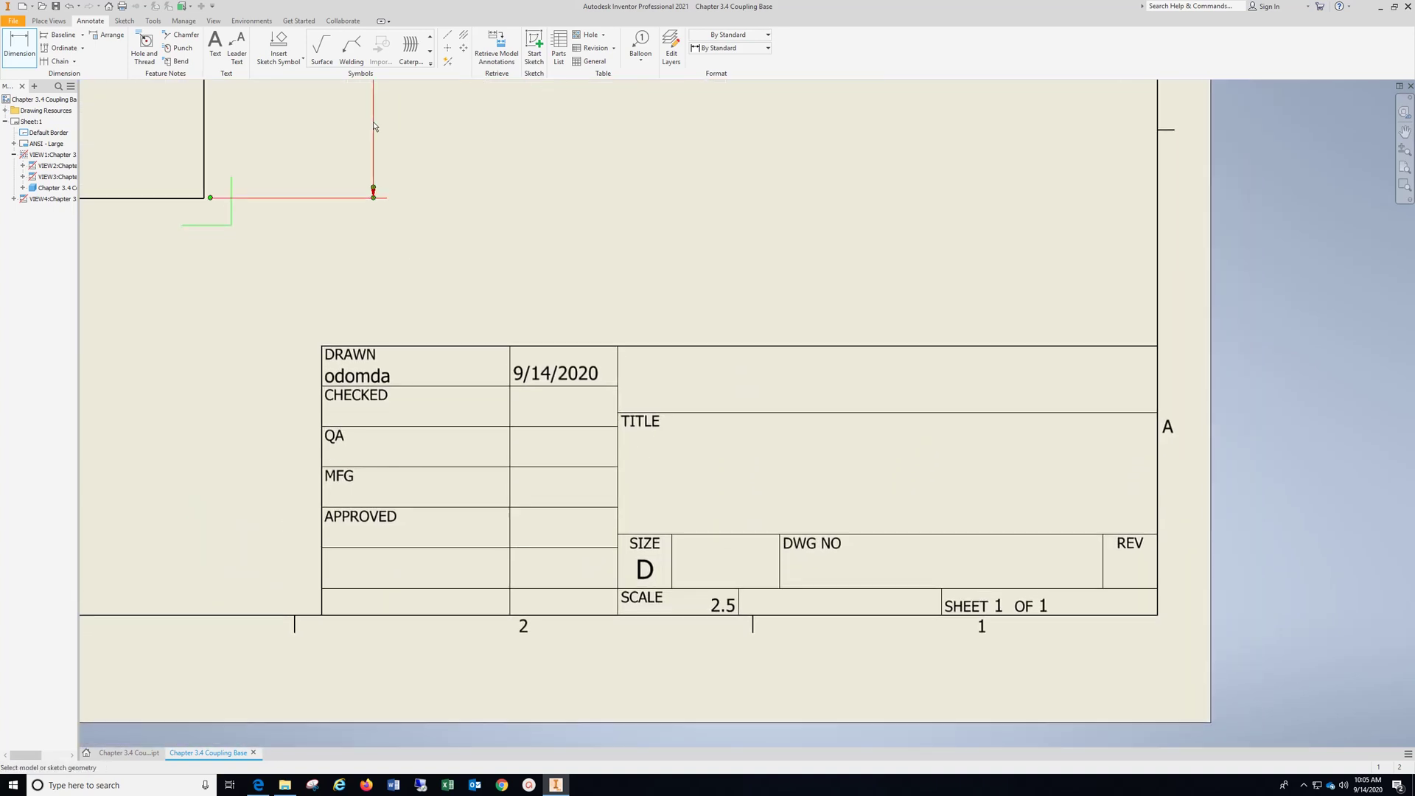
click(215, 44)
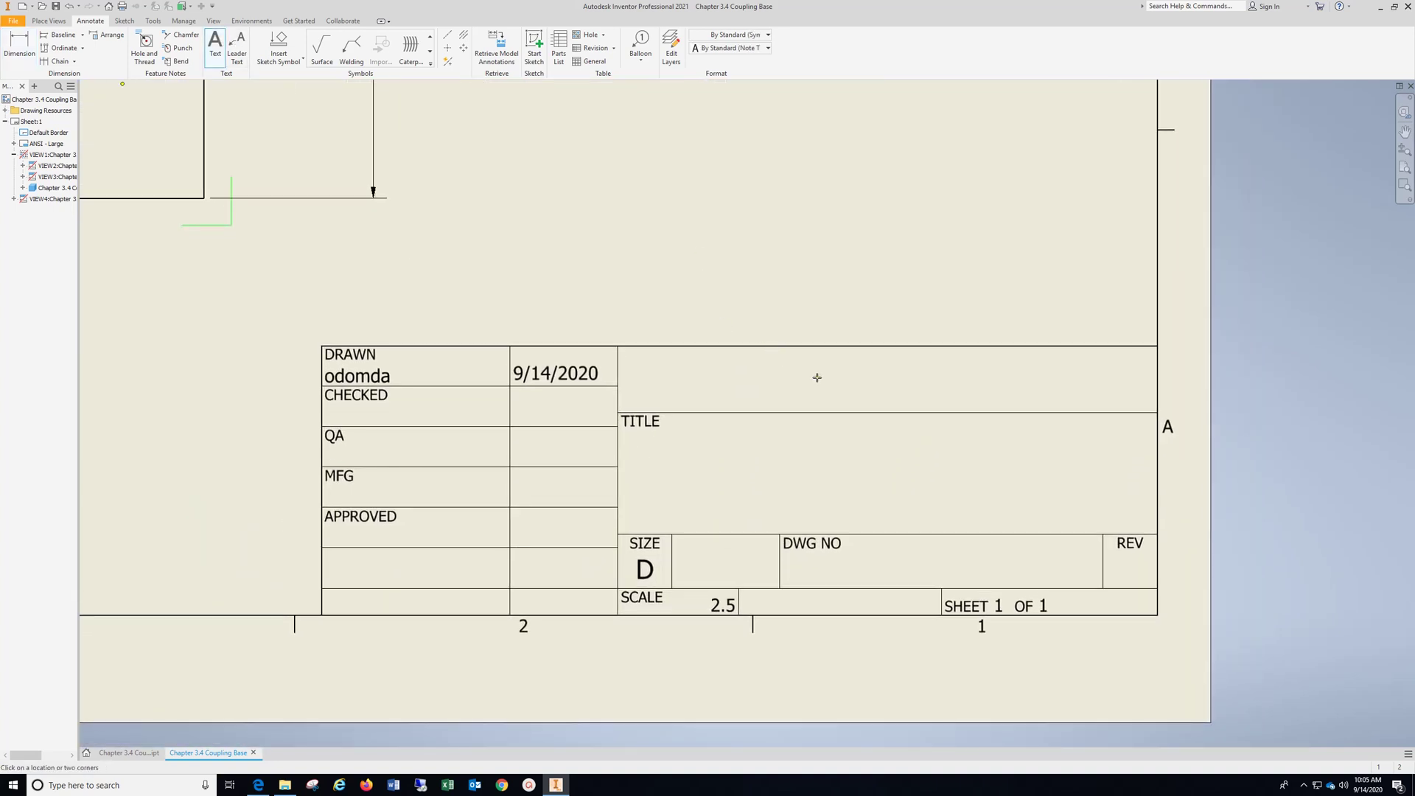
click(814, 376)
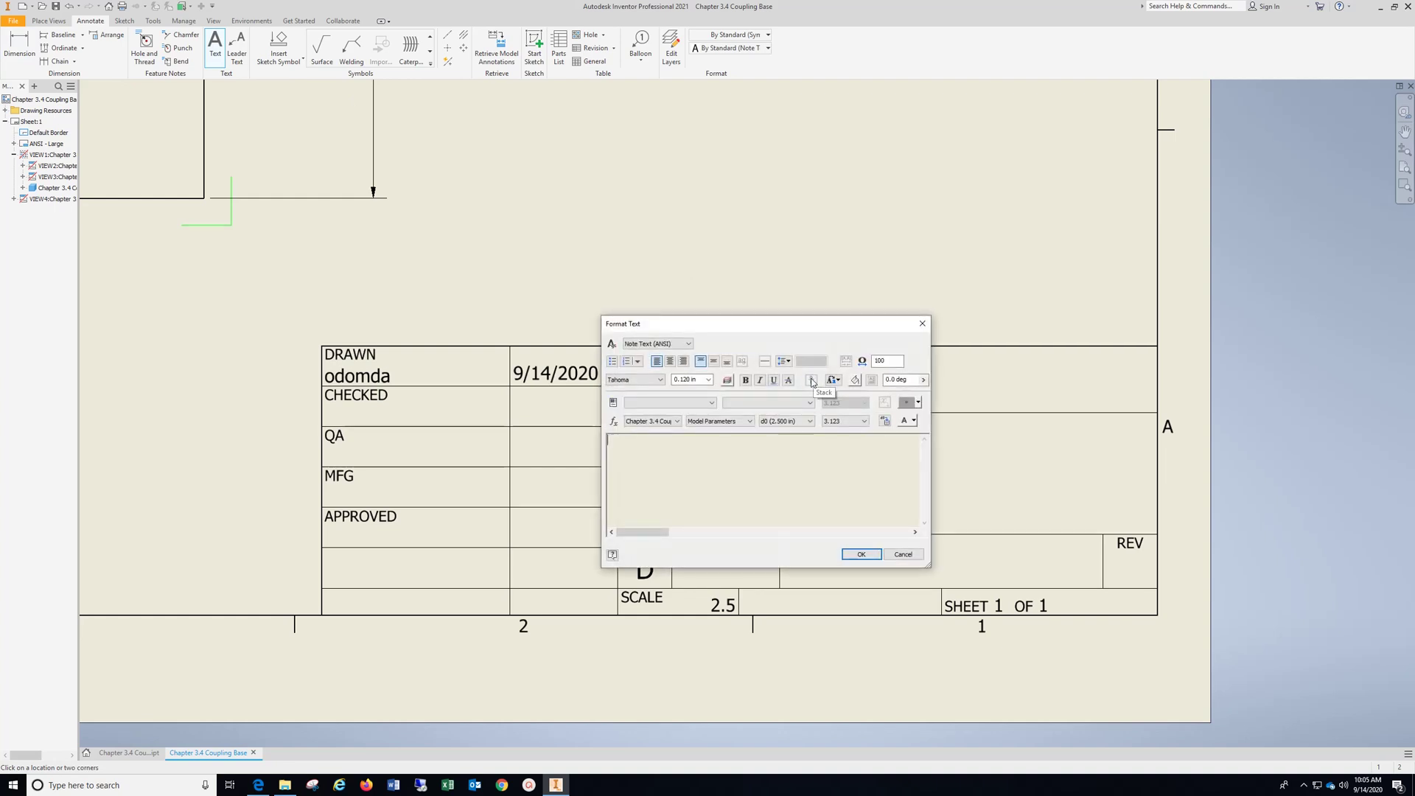
text(Your Name)
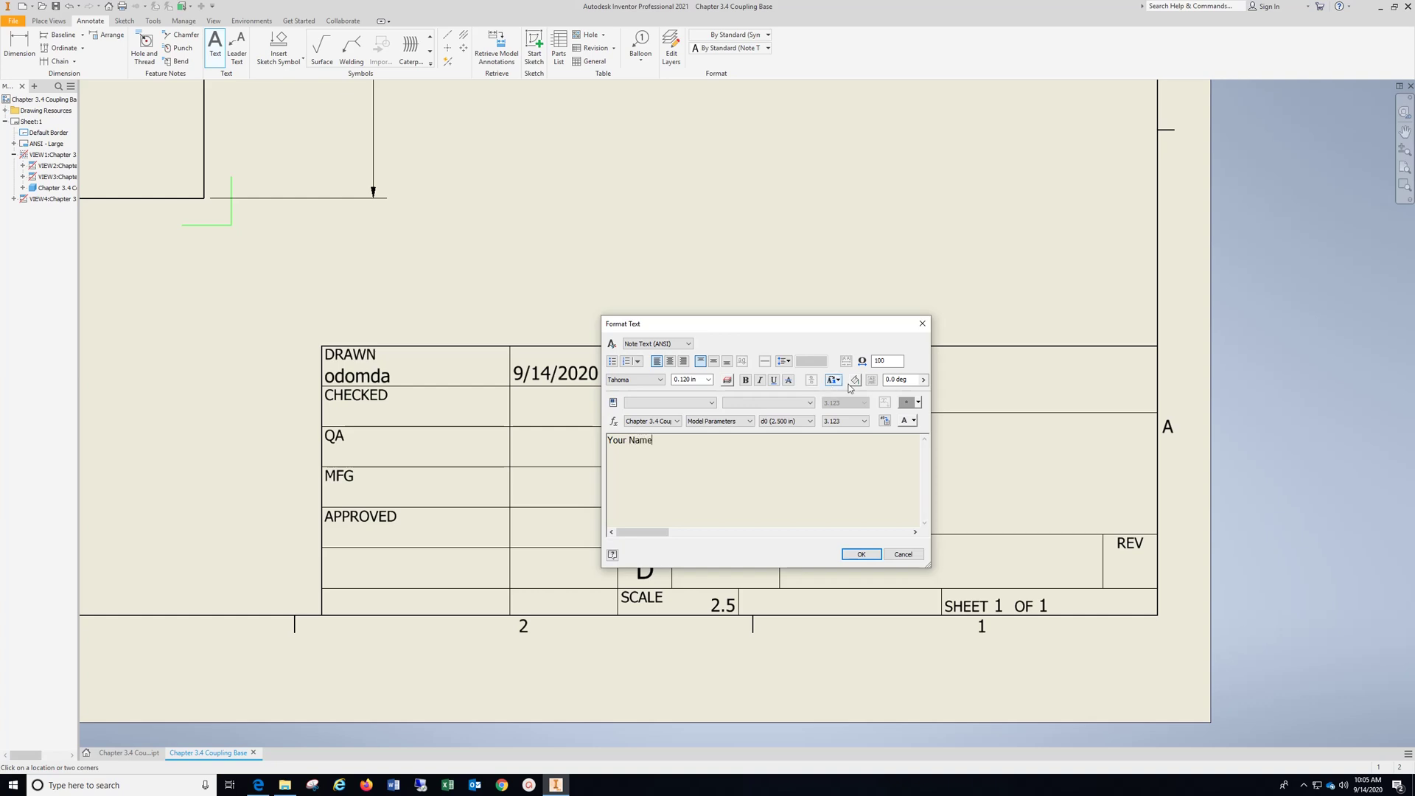
drag(666, 445, 574, 445)
click(708, 379)
click(709, 412)
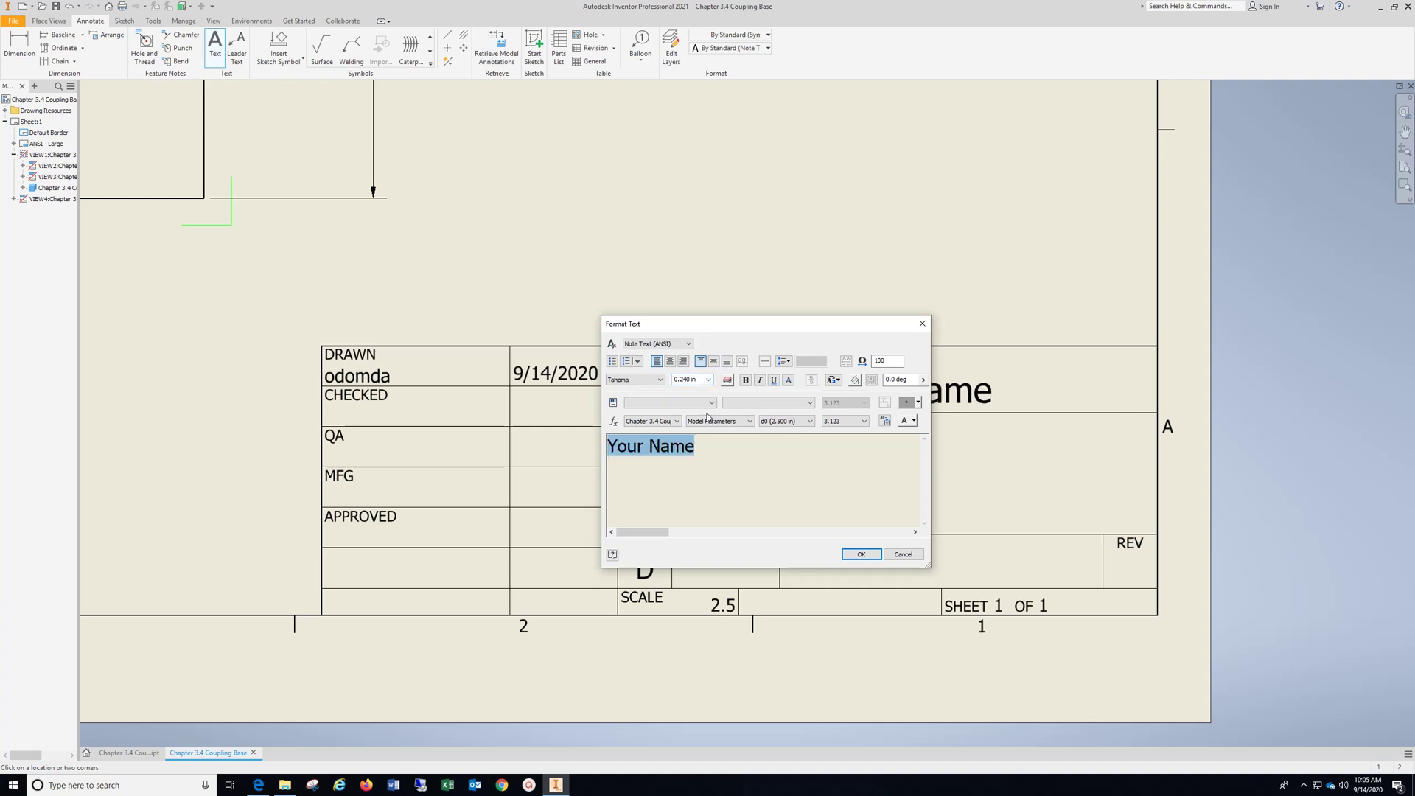
click(861, 554)
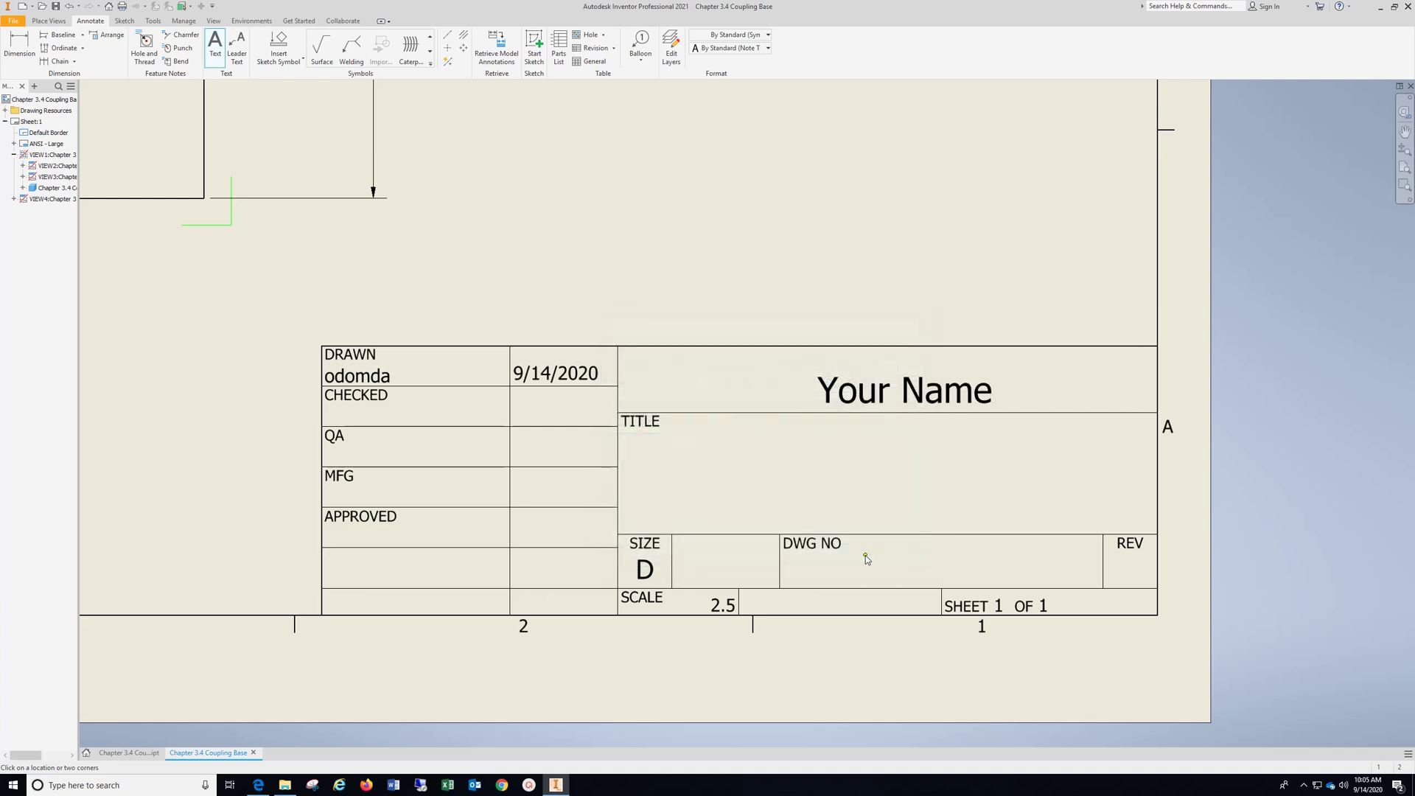
click(875, 478)
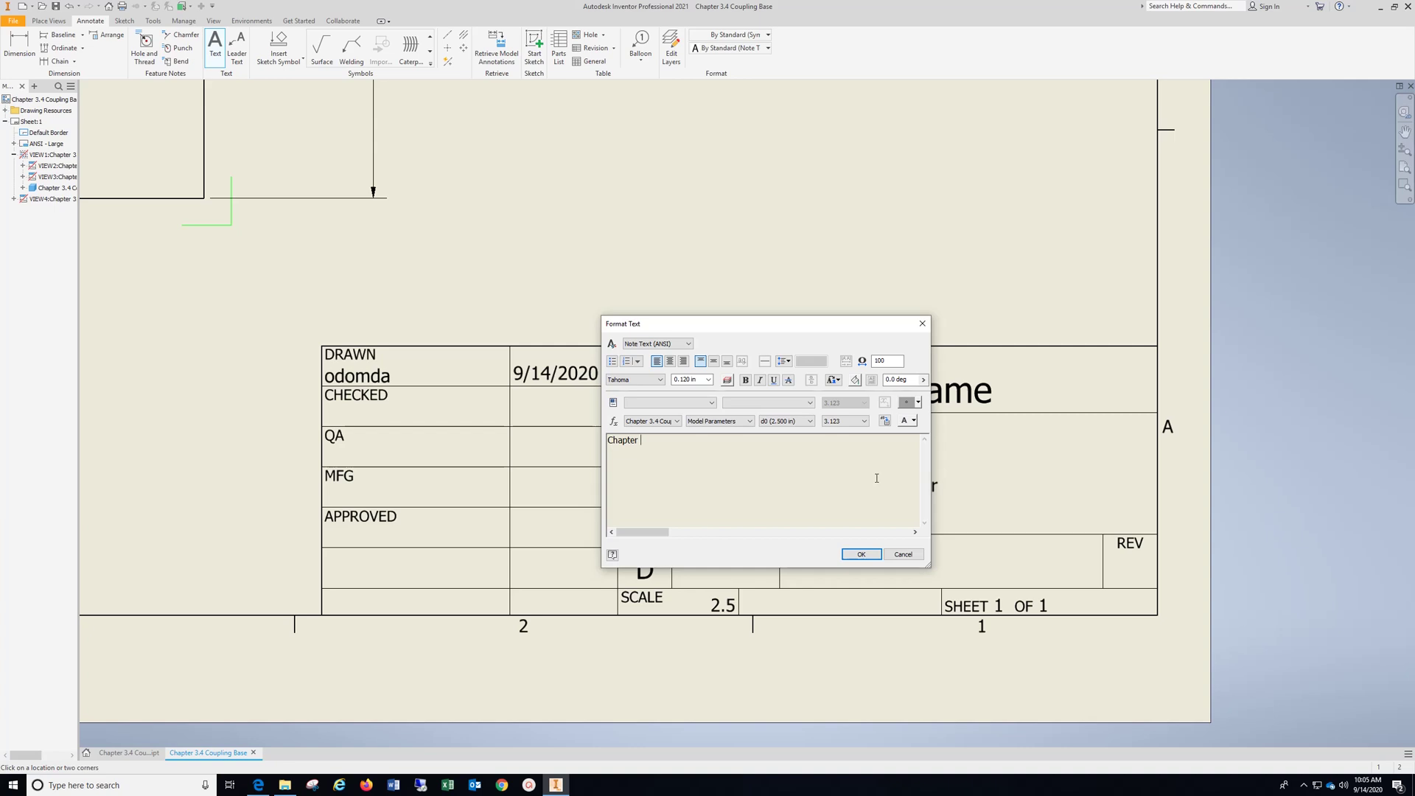
Enter 'Chapter 3.4' in the title cell and enlarge it to a larger text size.
text(Chapter 3.4)
drag(669, 440, 607, 440)
click(707, 380)
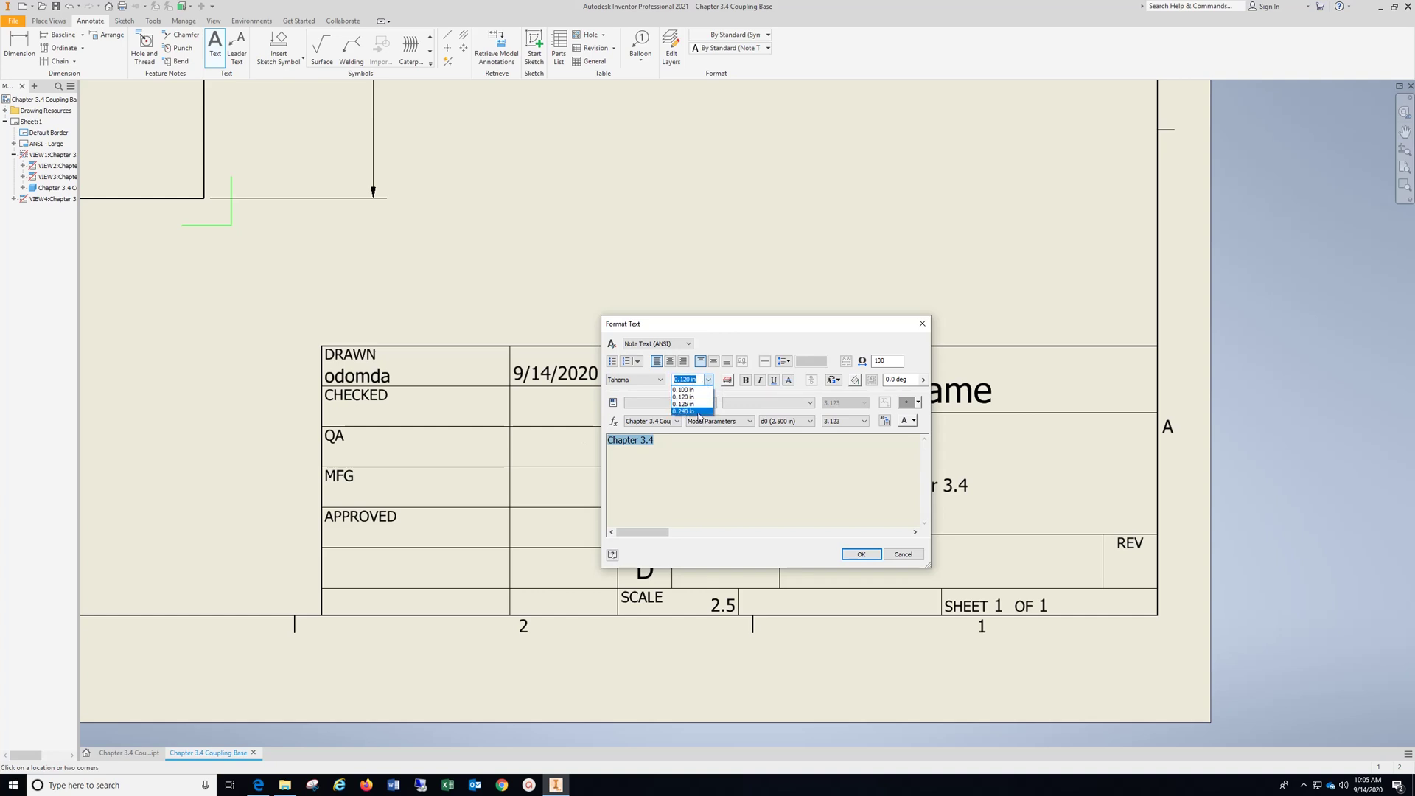
click(692, 404)
click(849, 554)
mouse_move(173, 553)
middle_down()
mouse_move(241, 531)
mouse_move(336, 528)
middle_up()
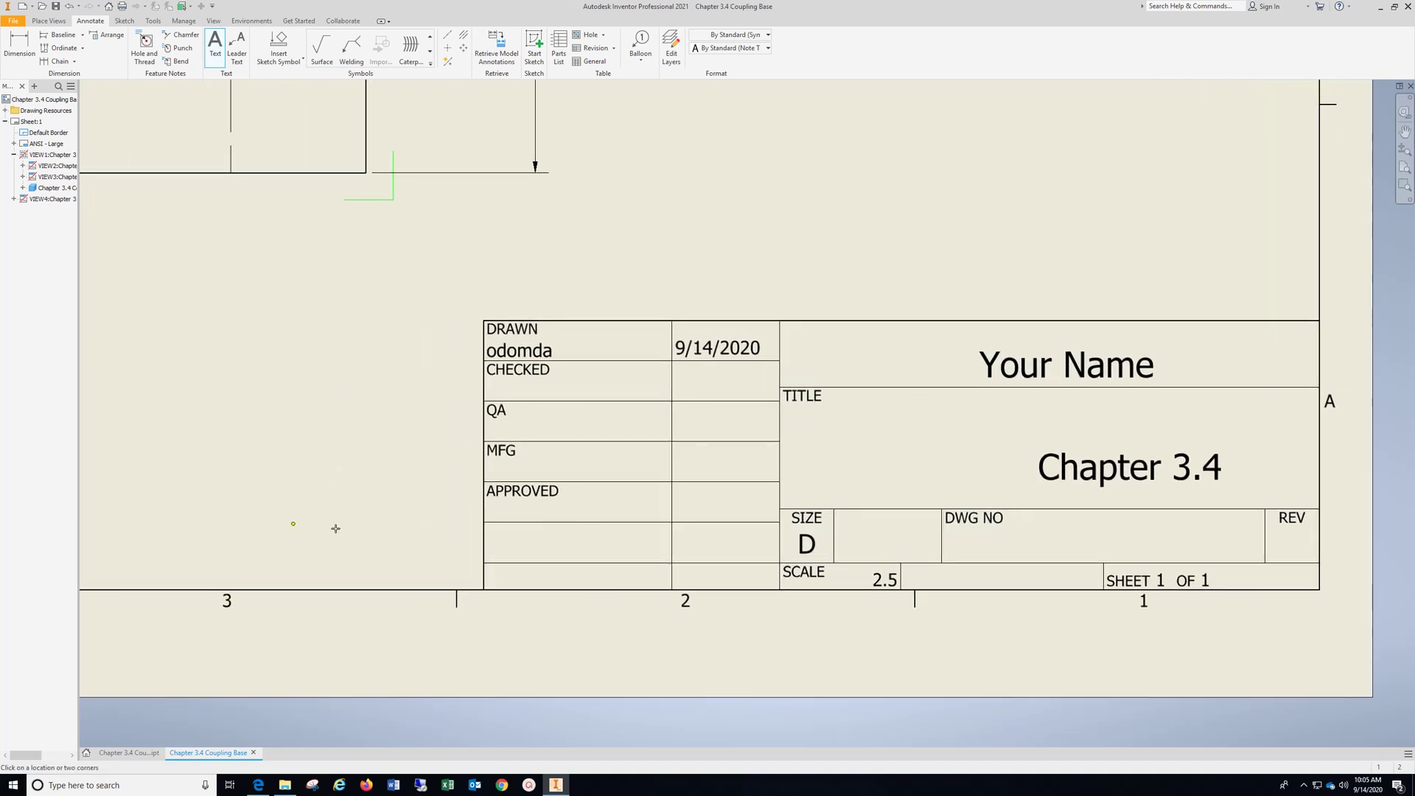
click(147, 537)
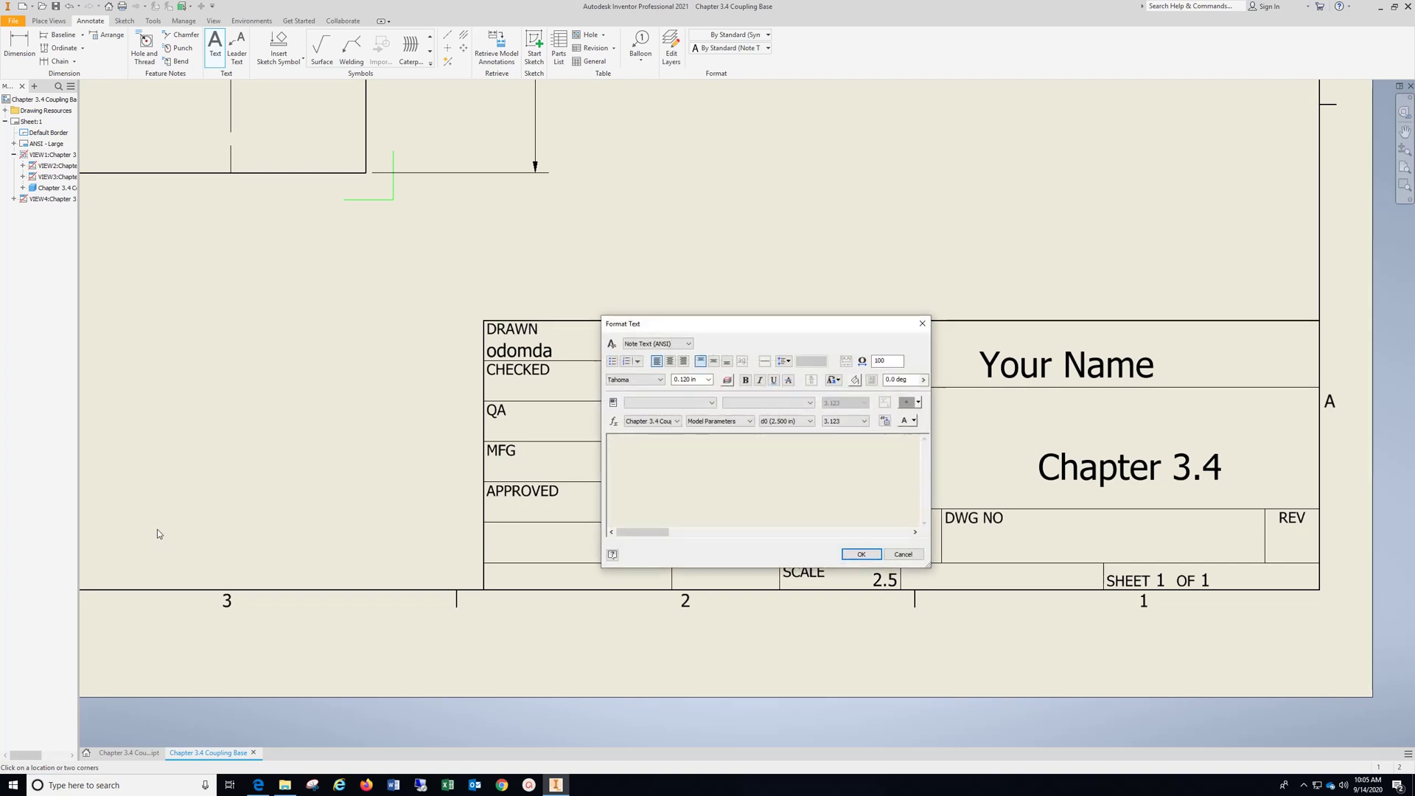
Add a 'Material: Carbon Steel' note at 0.240 in text left of the title block.
text(Mat)
text(erial: Carbon Steel)
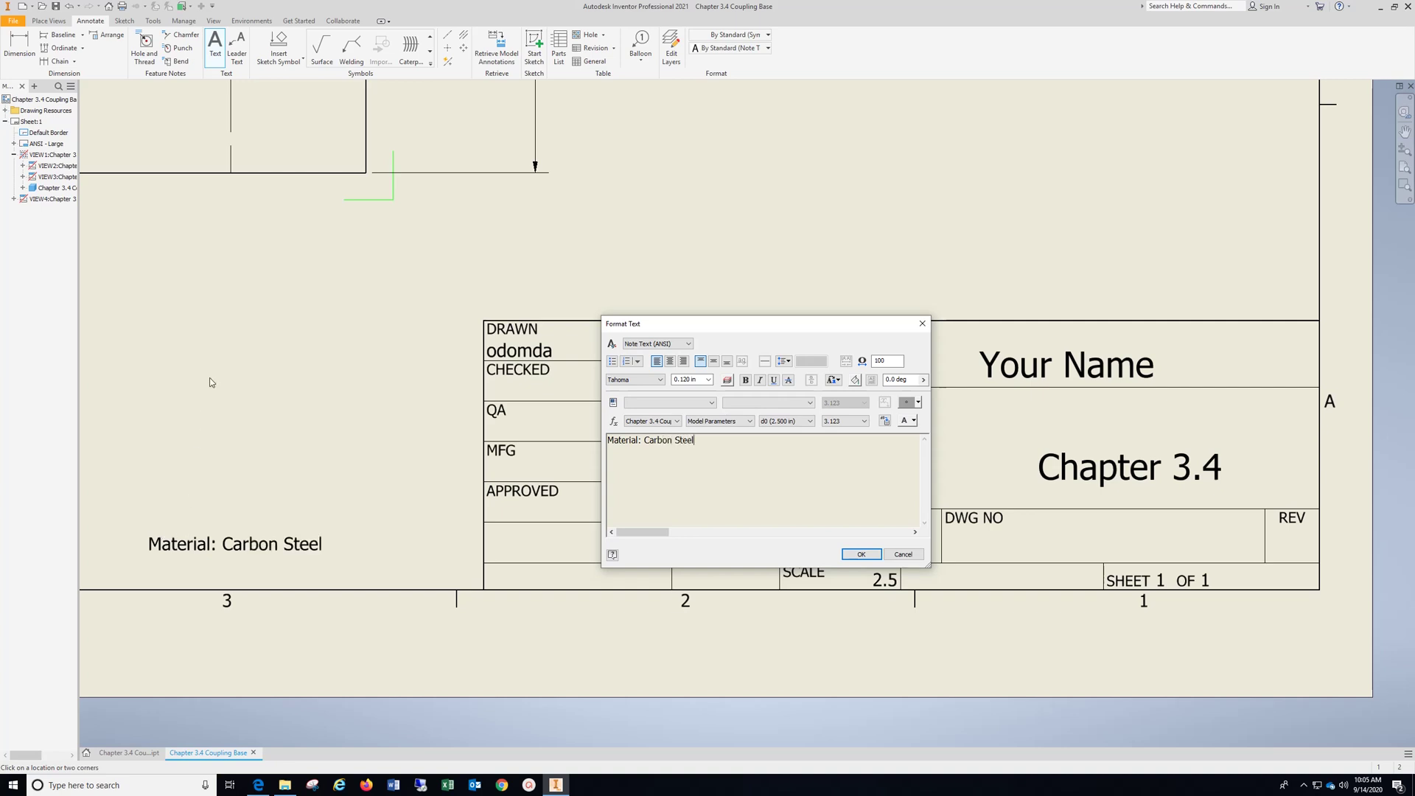
drag(714, 442, 595, 437)
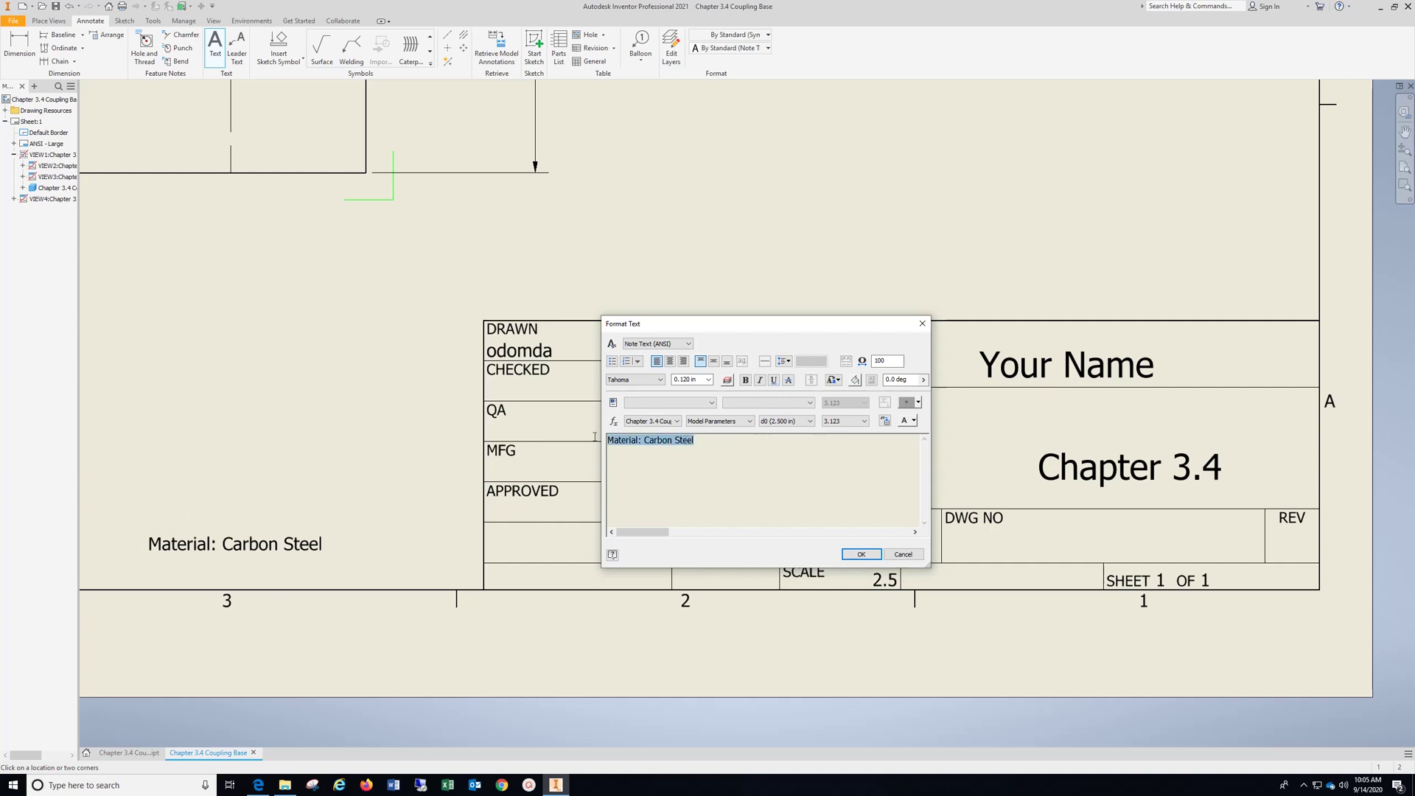
click(707, 380)
click(703, 413)
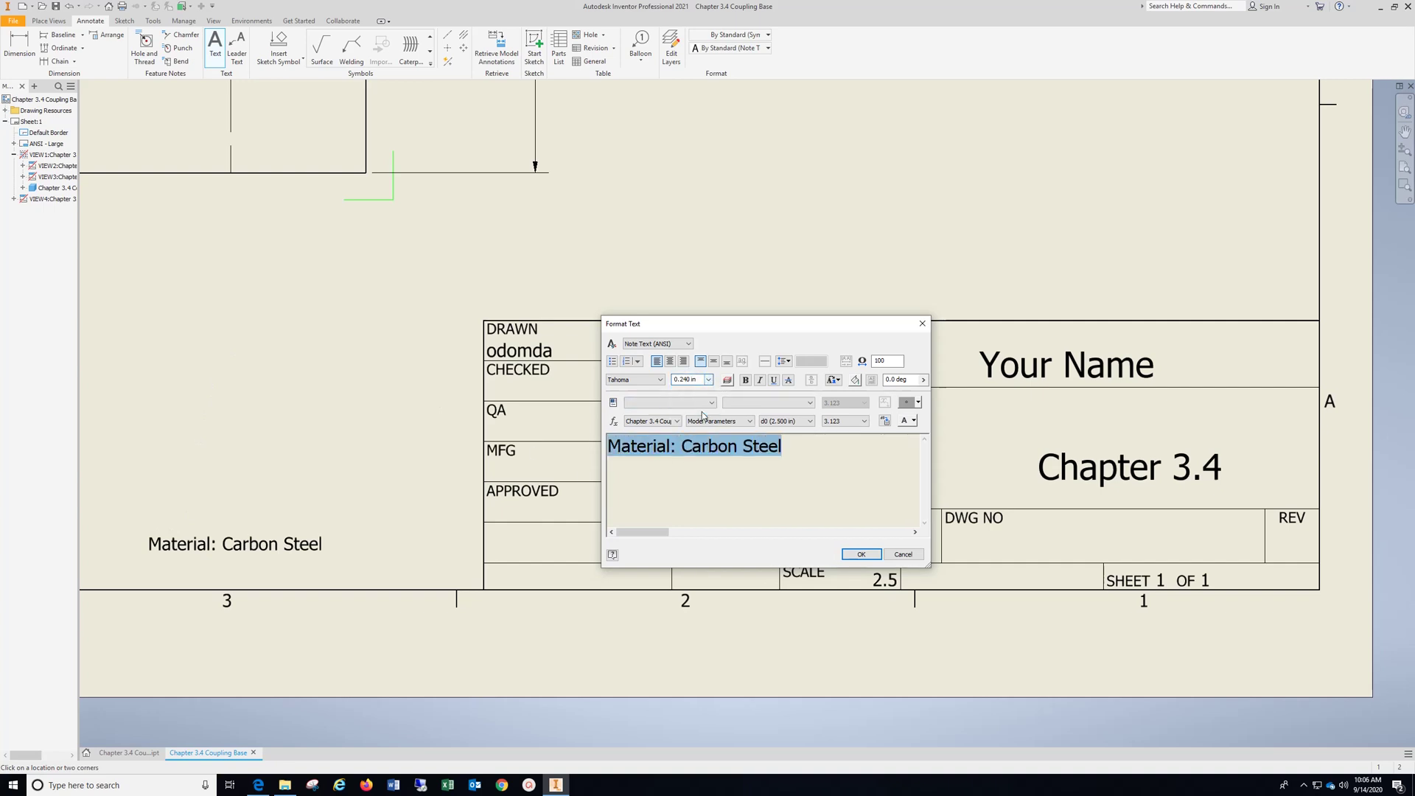
click(861, 555)
scroll(563, 589, down, 3)
scroll(562, 590, up, 5)
key(Escape)
Re-centre 'Your Name' and 'Chapter 3.4' within their title block cells.
click(369, 556)
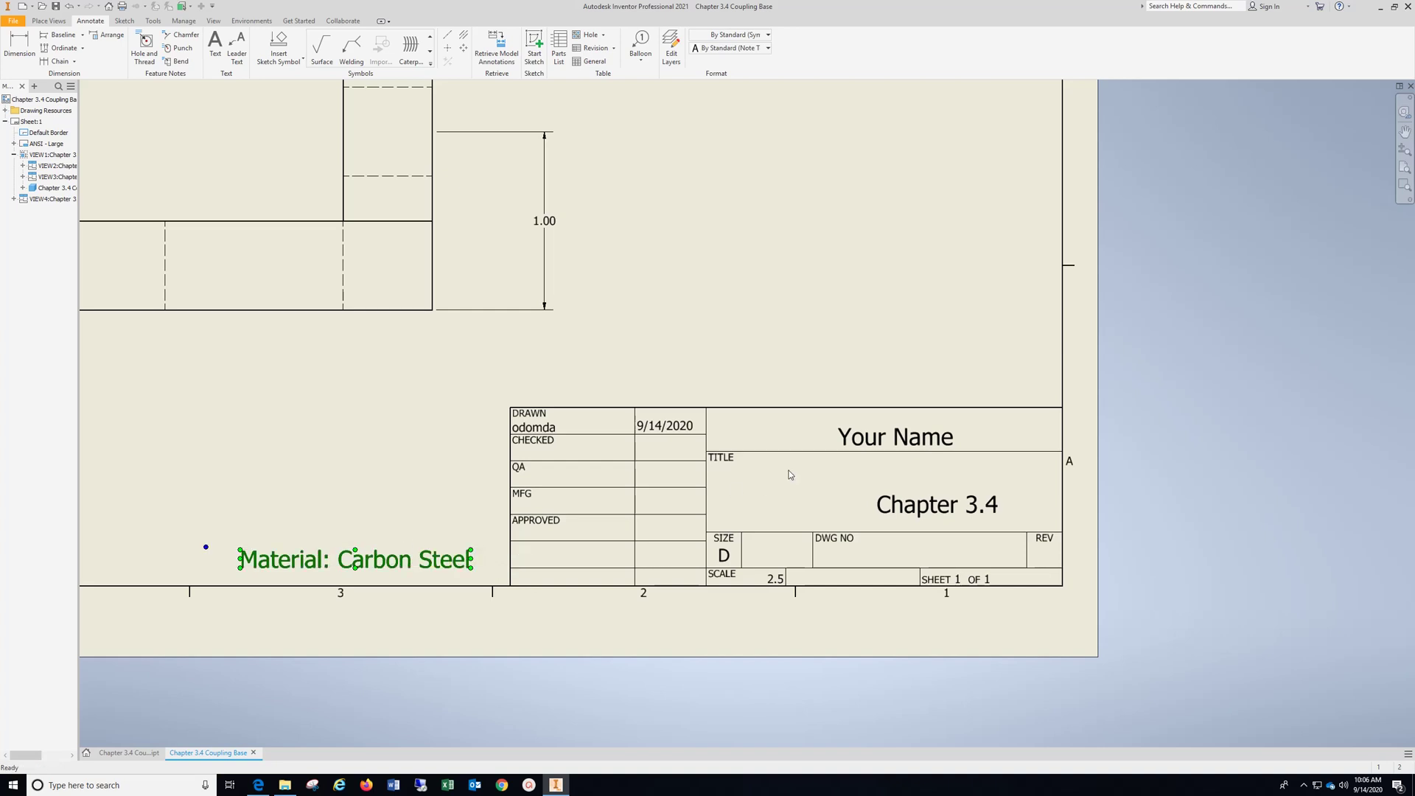
click(899, 437)
drag(900, 437, 895, 435)
click(937, 507)
drag(938, 507, 884, 496)
click(860, 359)
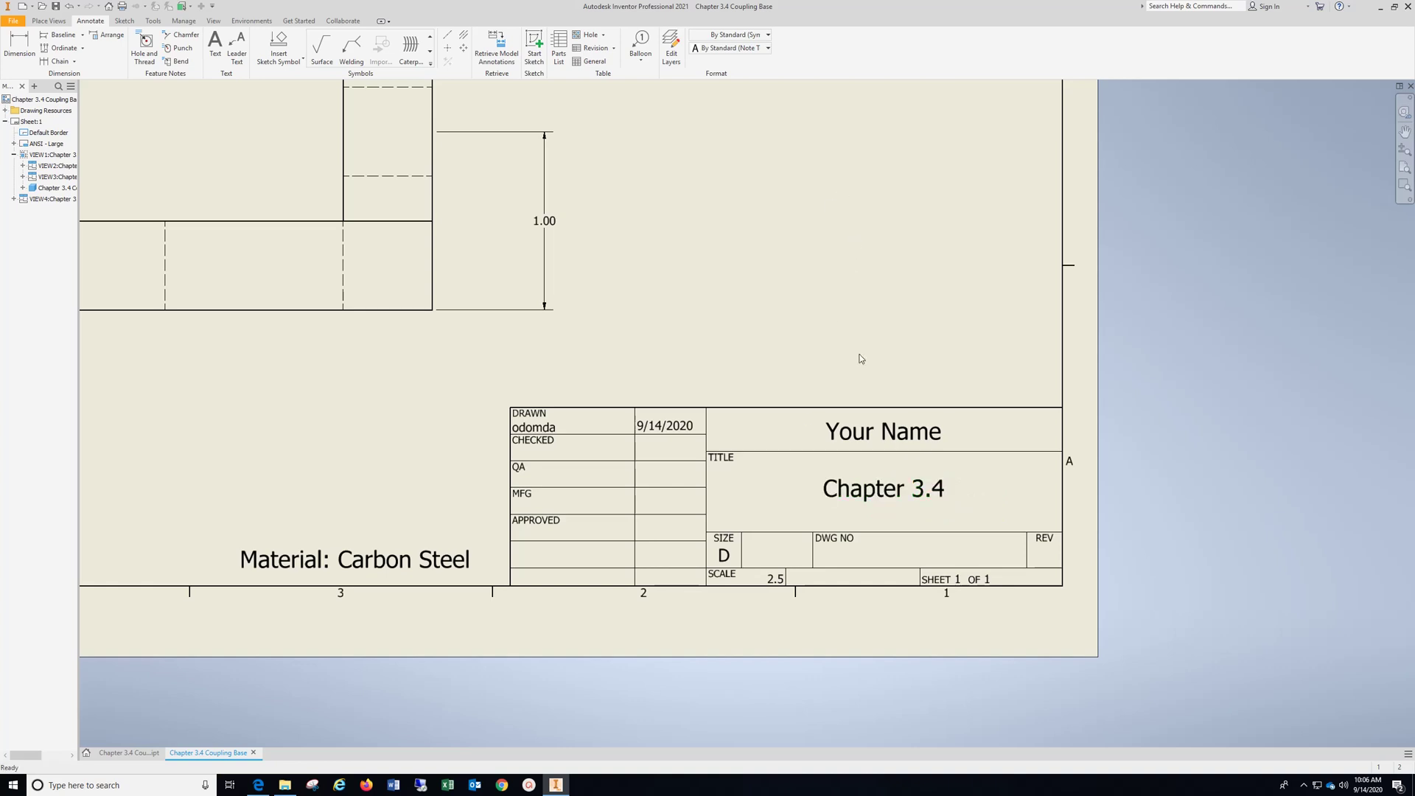
scroll(786, 351, up, 4)
scroll(784, 353, down, 10)
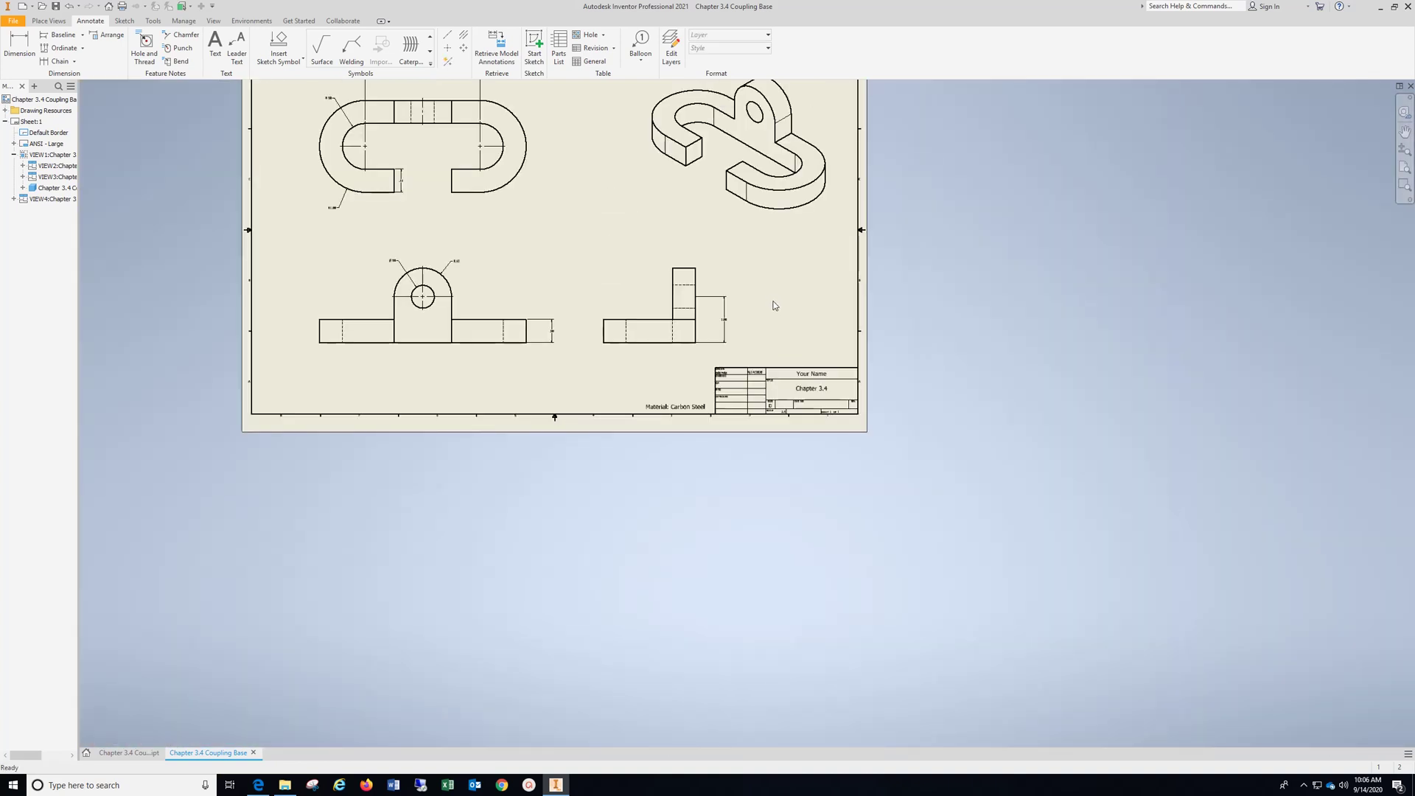
scroll(778, 315, up, 2)
mouse_move(780, 325)
middle_down()
mouse_move(1052, 479)
mouse_move(1042, 496)
middle_up()
scroll(1076, 494, up, 4)
scroll(1102, 510, down, 4)
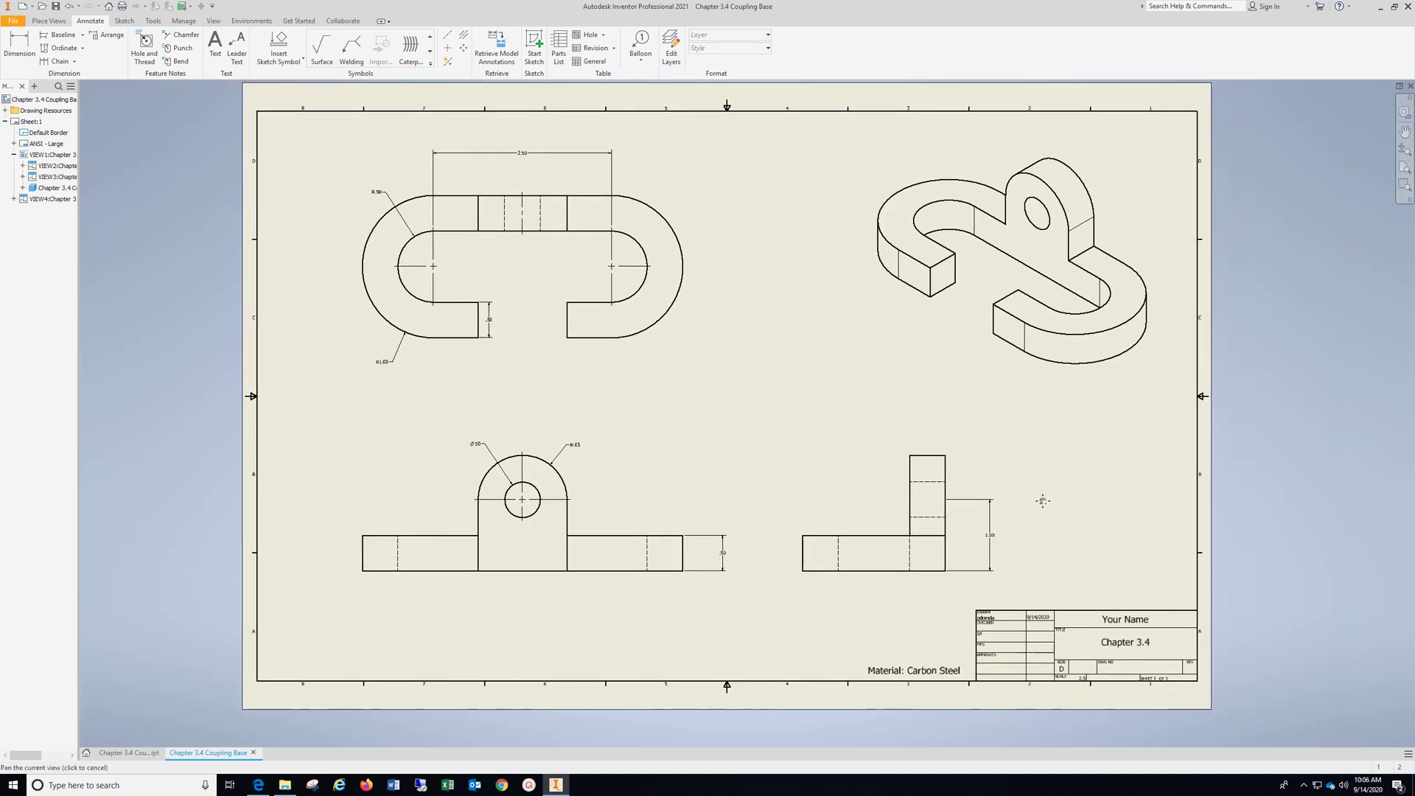
click(1305, 786)
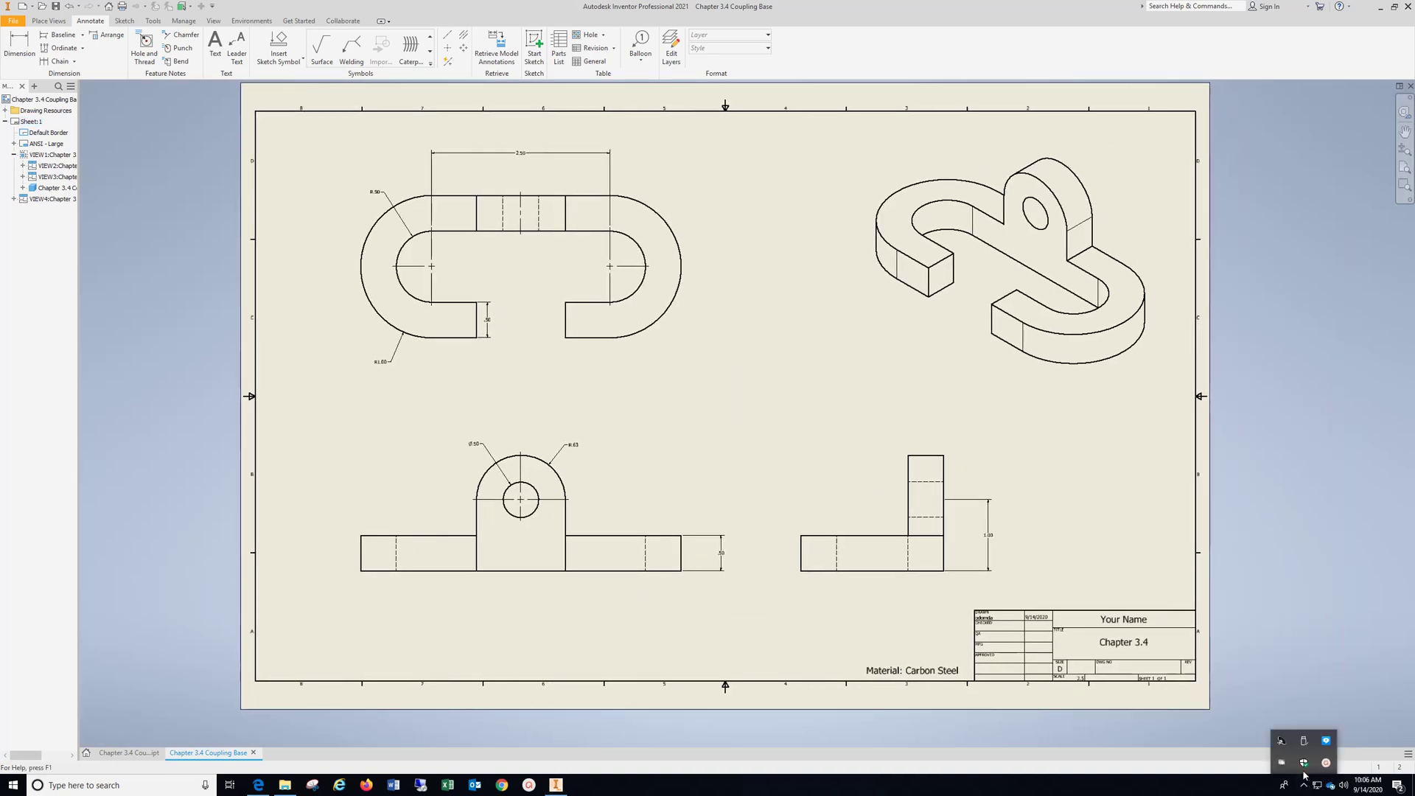
click(1331, 766)
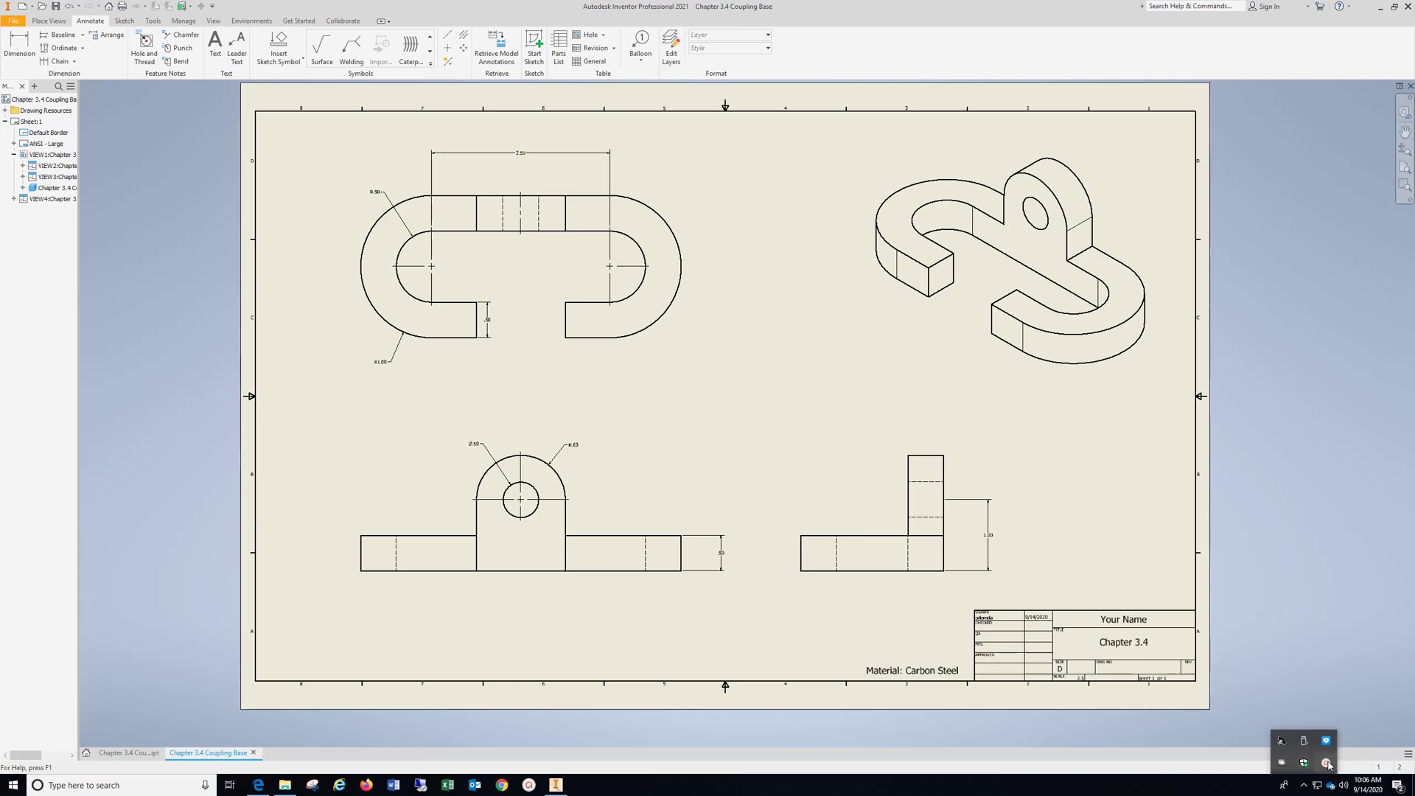